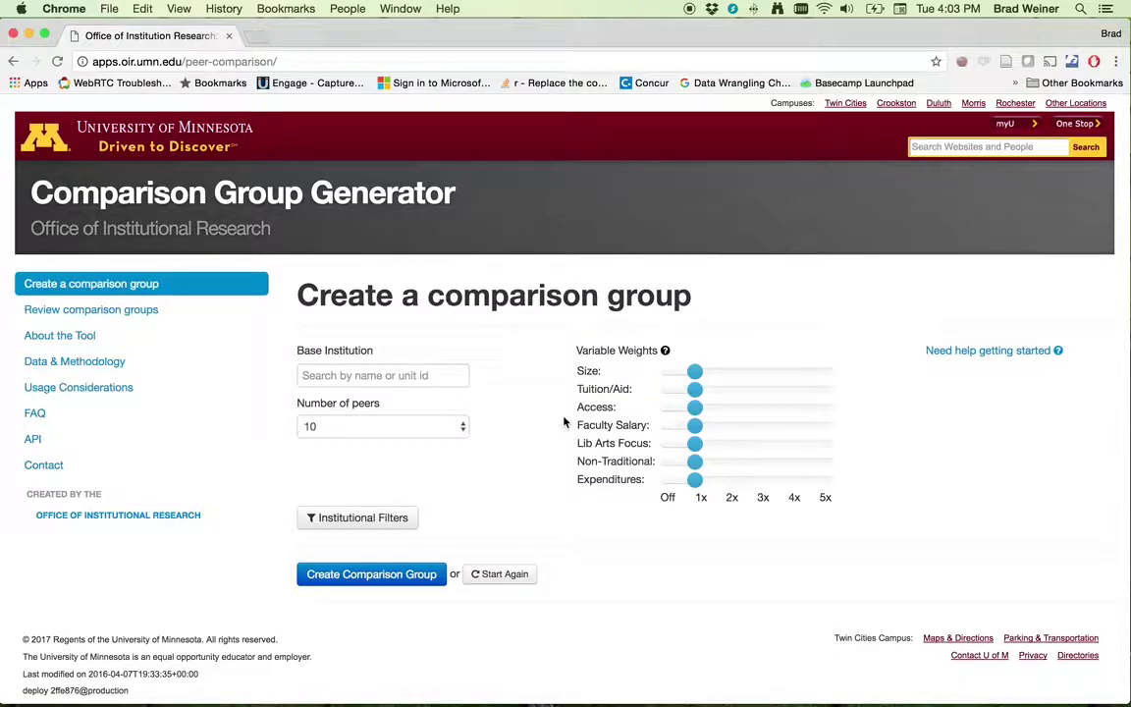
Create a comparison group with University of Kansas (Lawrence, KS) as the base institution and 10 peers, and view the ranked results
left_click(423, 376)
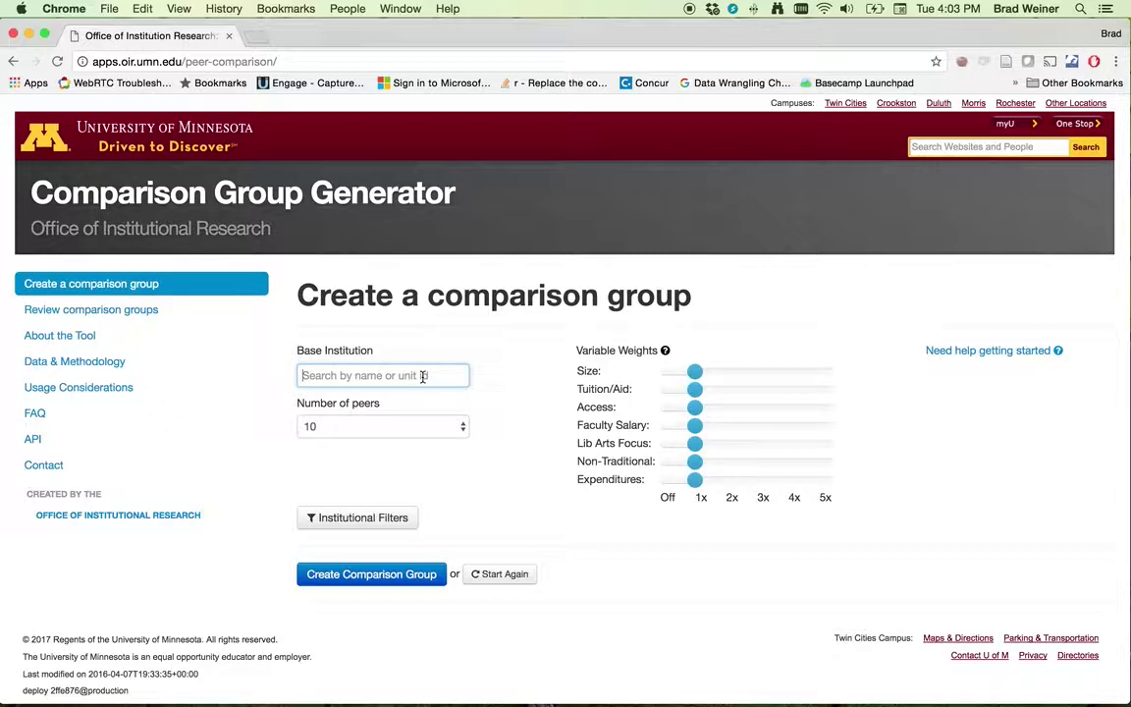
type("University of Kansas")
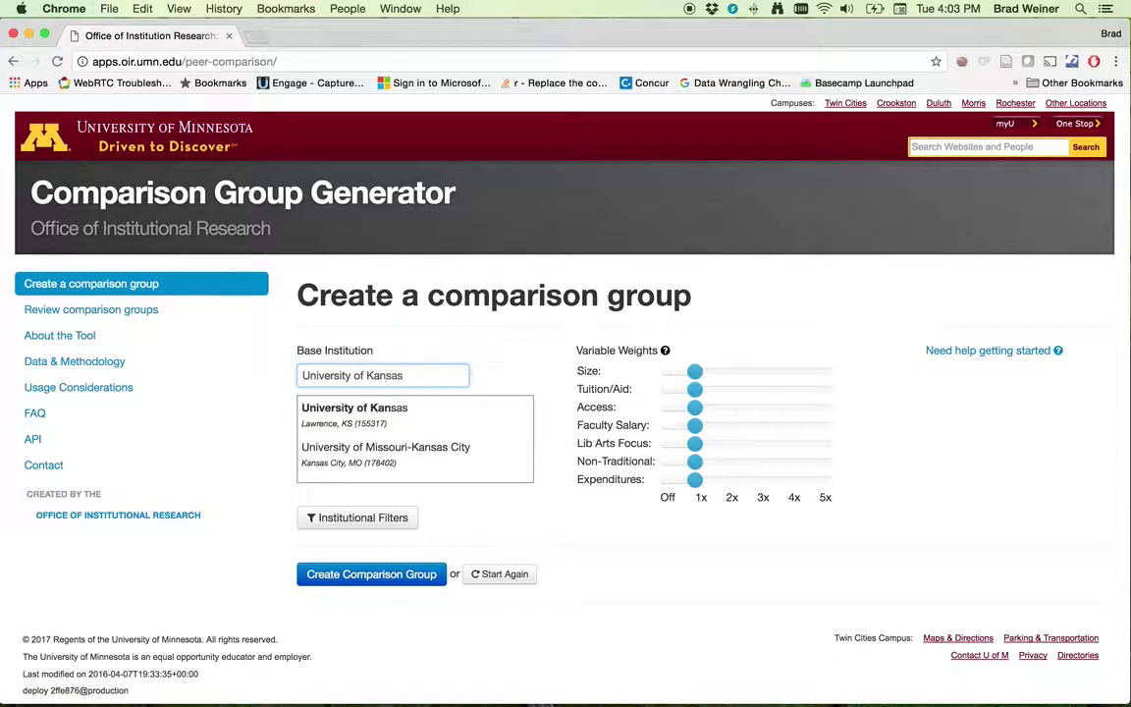
left_click(384, 425)
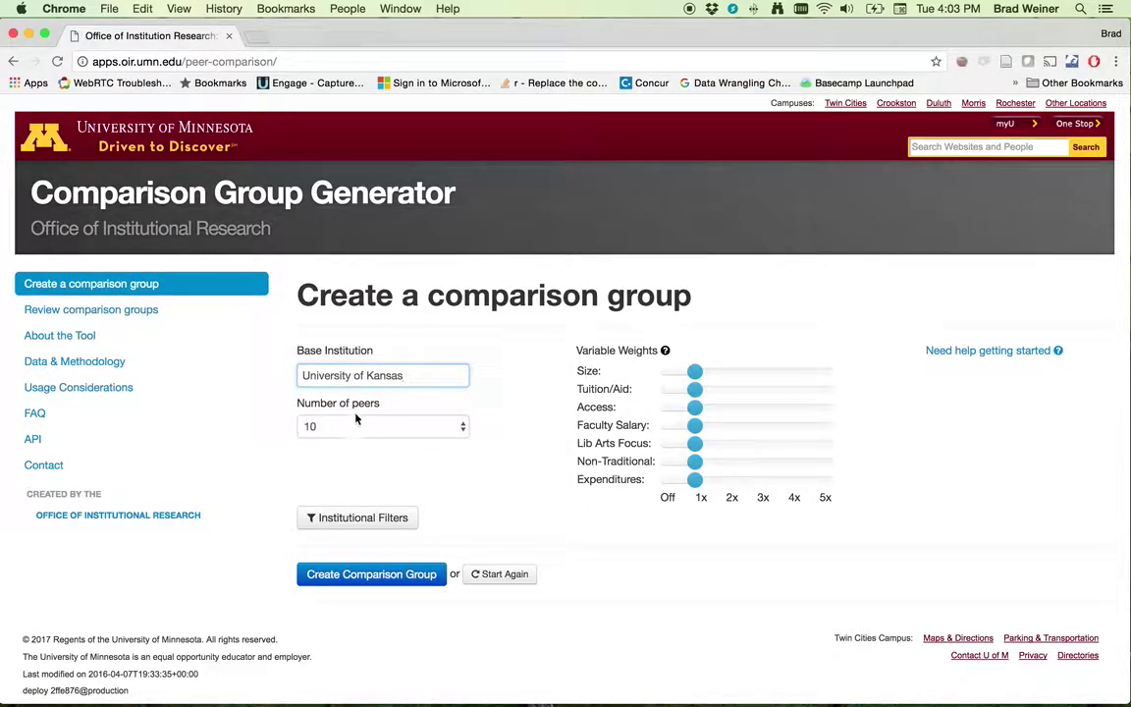
left_click(374, 577)
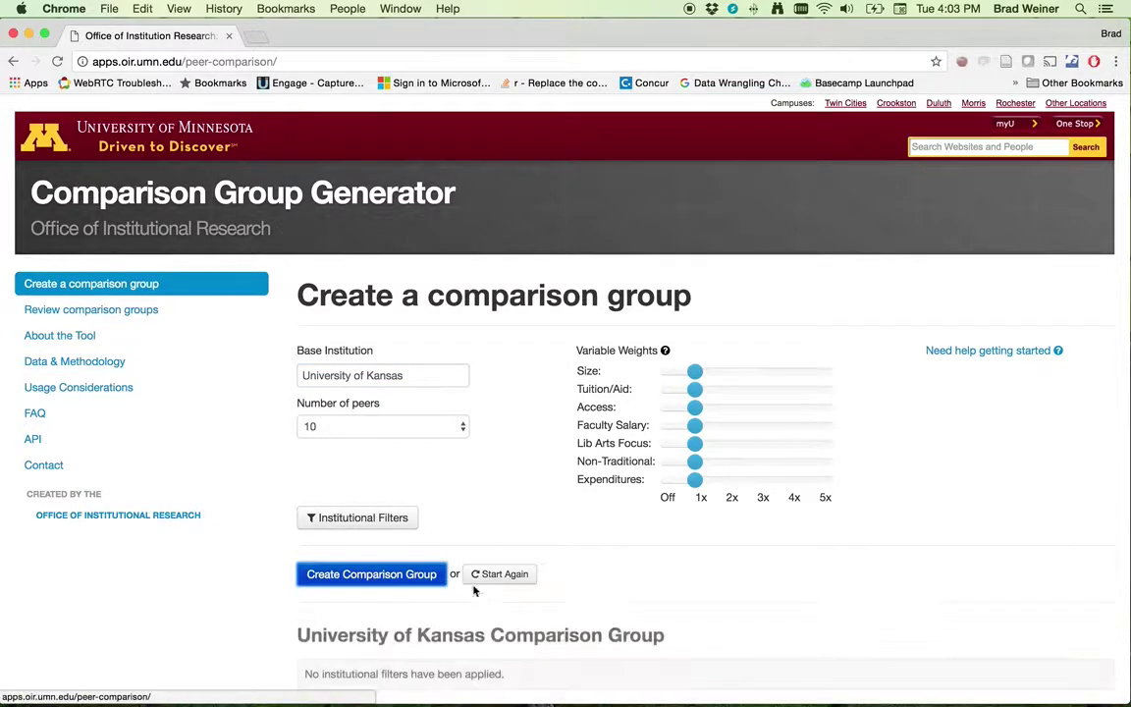
scroll(936, 448, "down", 3)
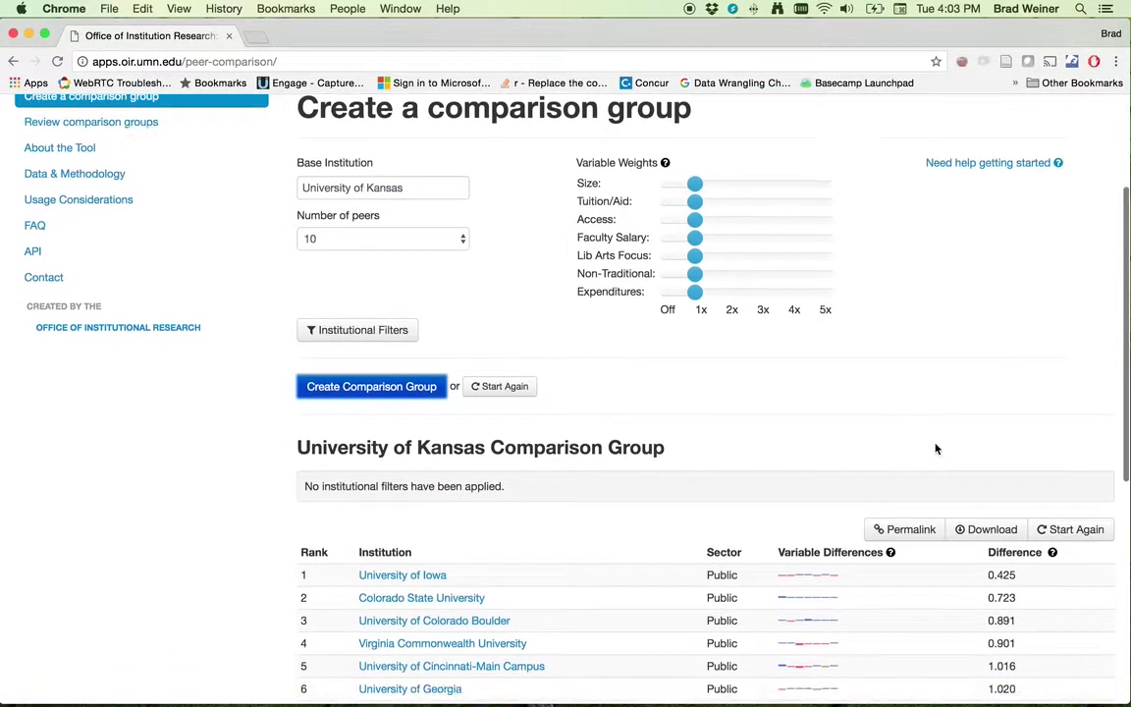
scroll(935, 449, "down", 2)
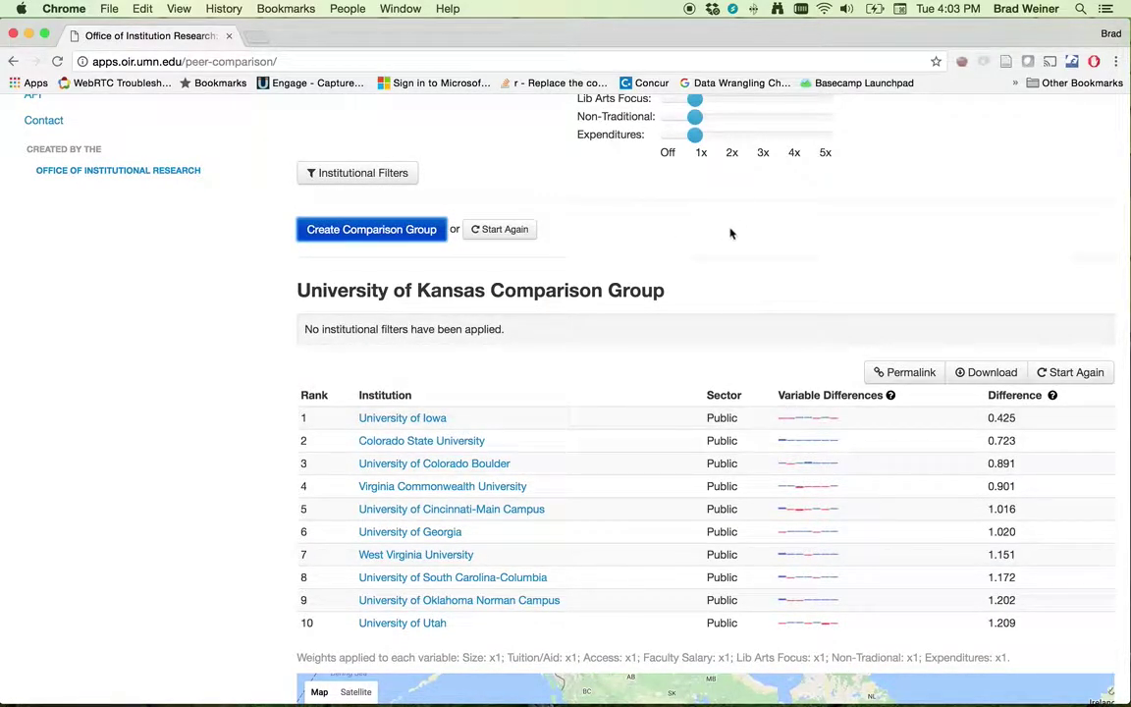
scroll(733, 233, "up", 3)
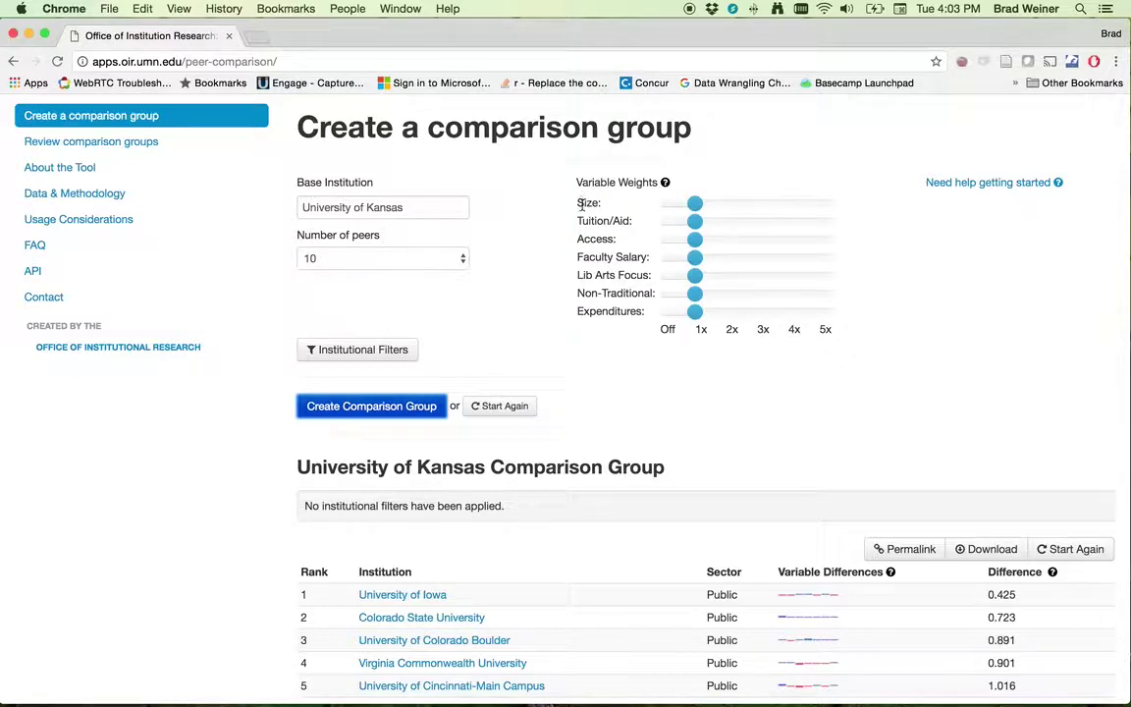
scroll(537, 263, "down", 5)
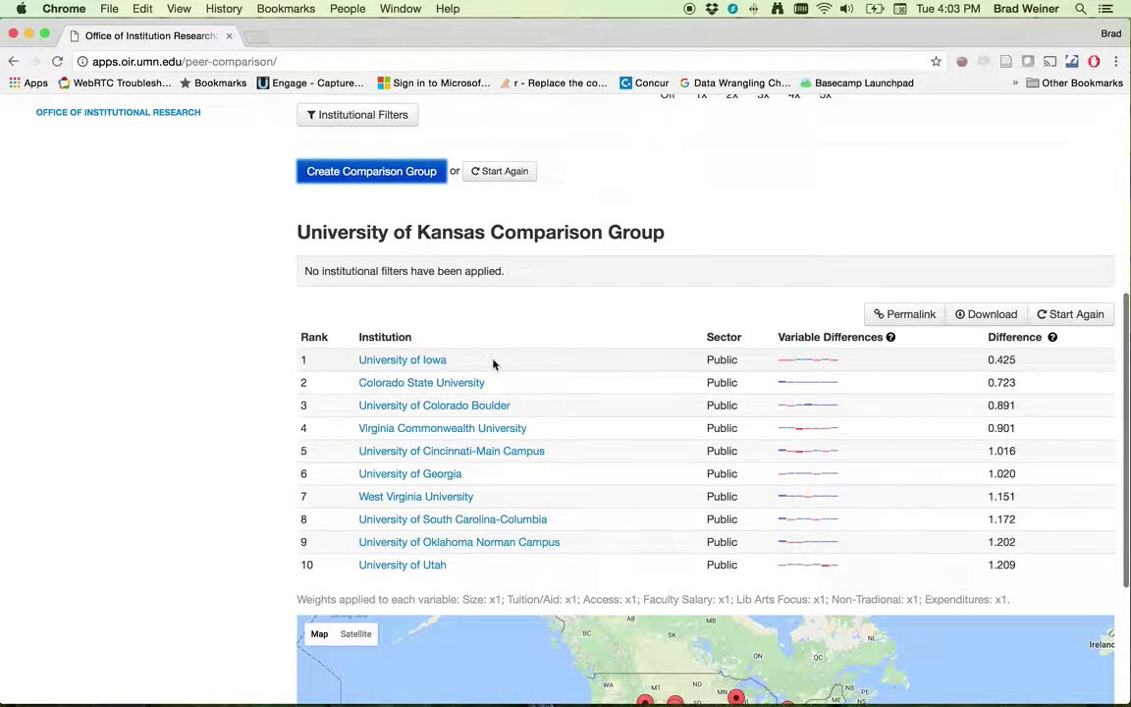
left_click(403, 406)
scroll(403, 409, "down", 3)
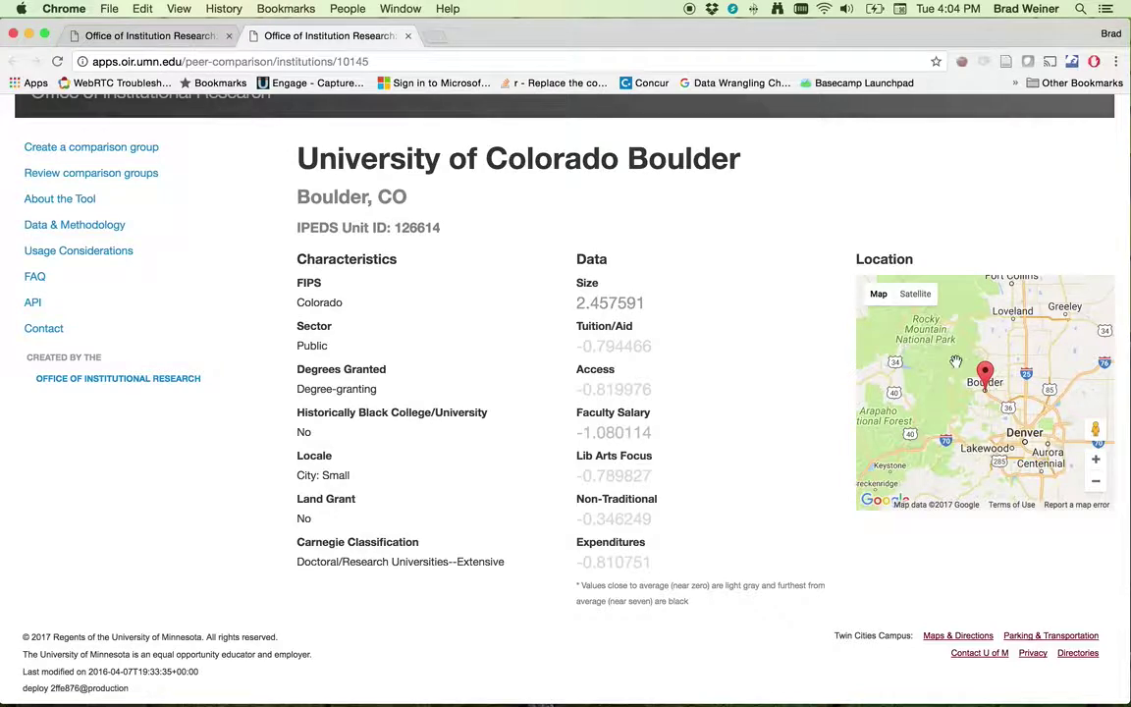
left_click(407, 35)
scroll(763, 291, "down", 5)
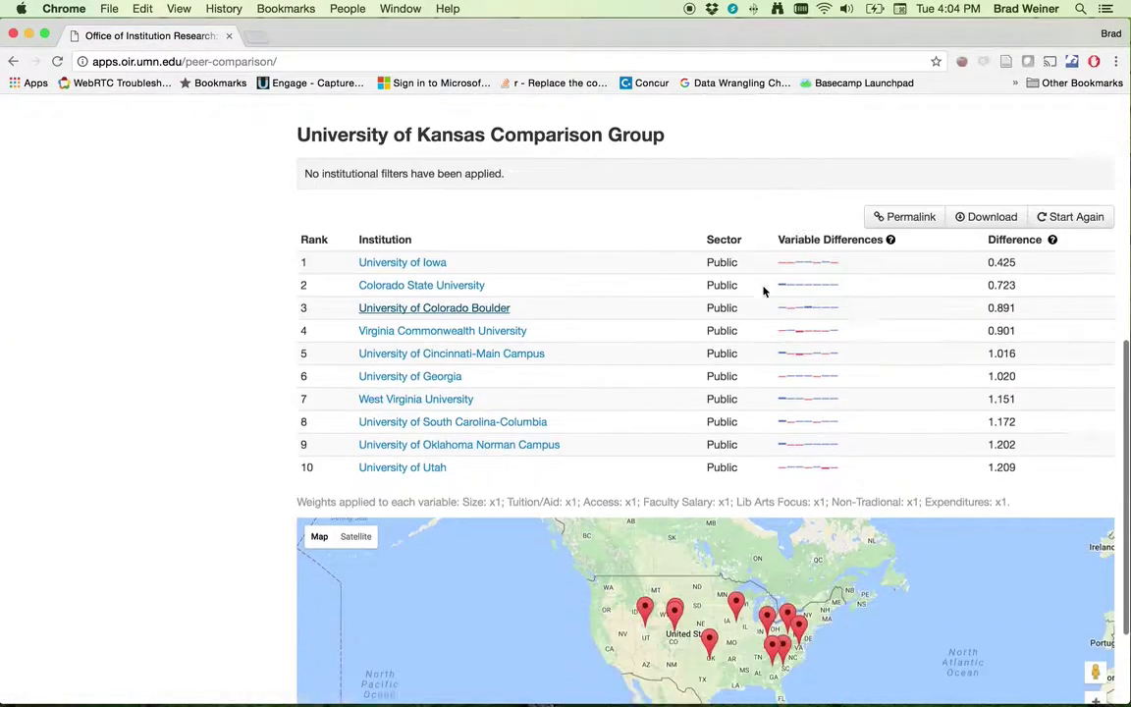
Set the number of peers to 25, regenerate the University of Kansas comparison group, and review the difference scores down the list
scroll(764, 290, "up", 9)
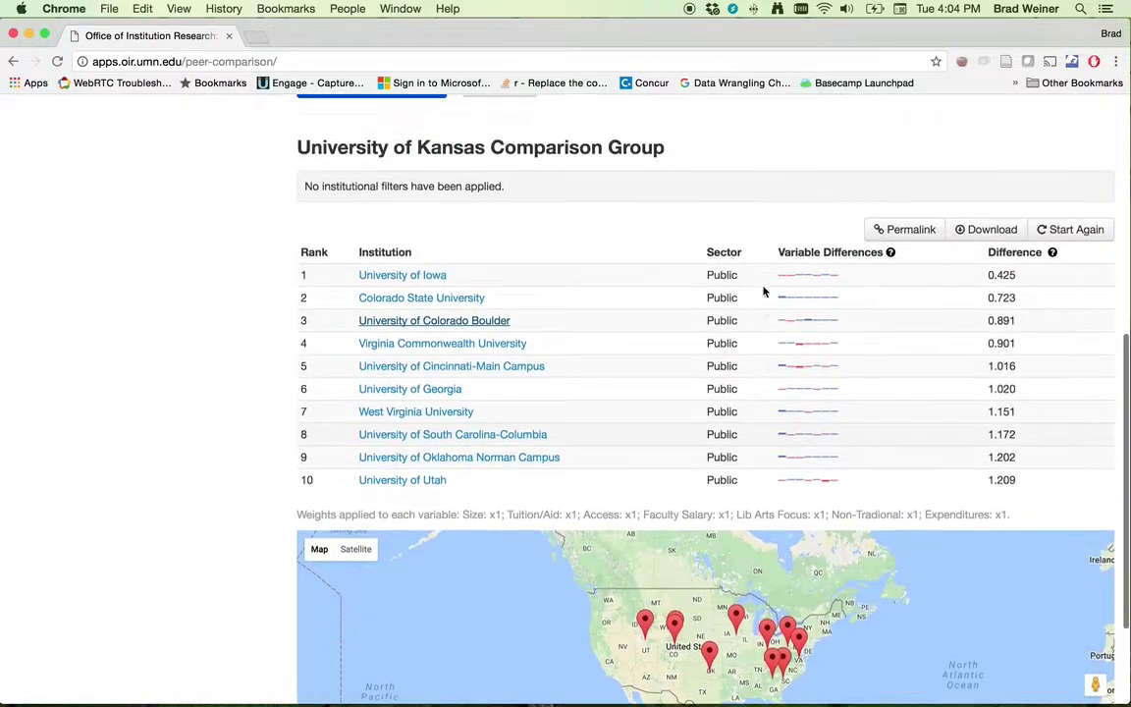
scroll(764, 290, "up", 3)
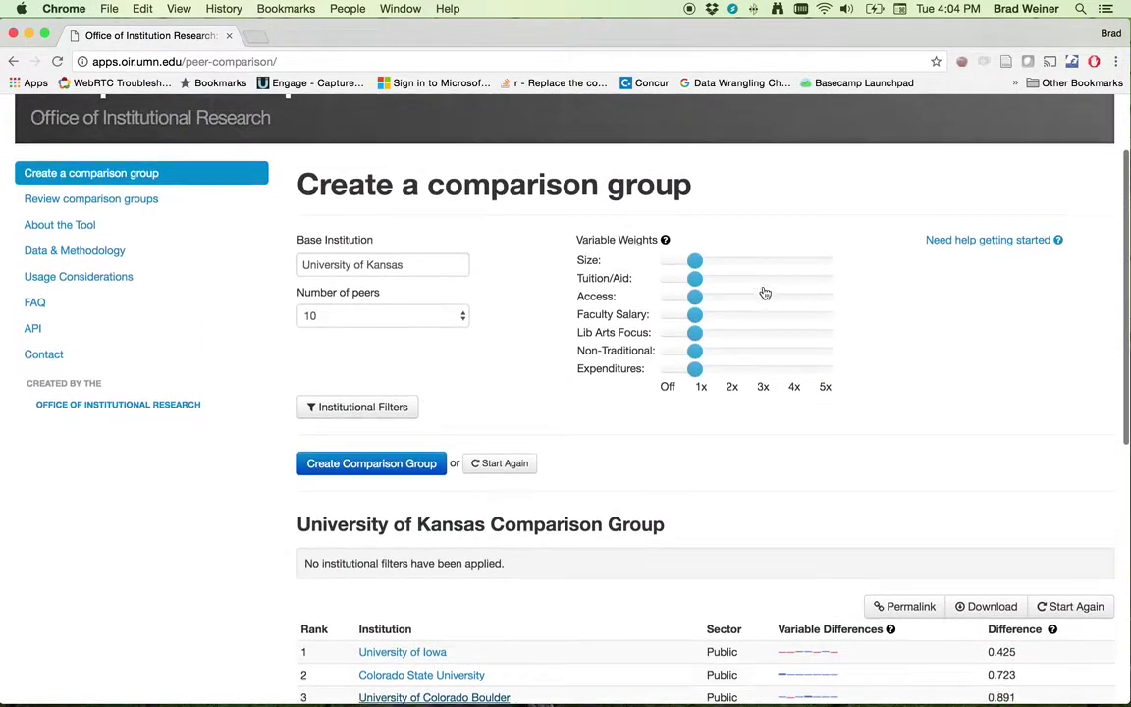
left_click(336, 352)
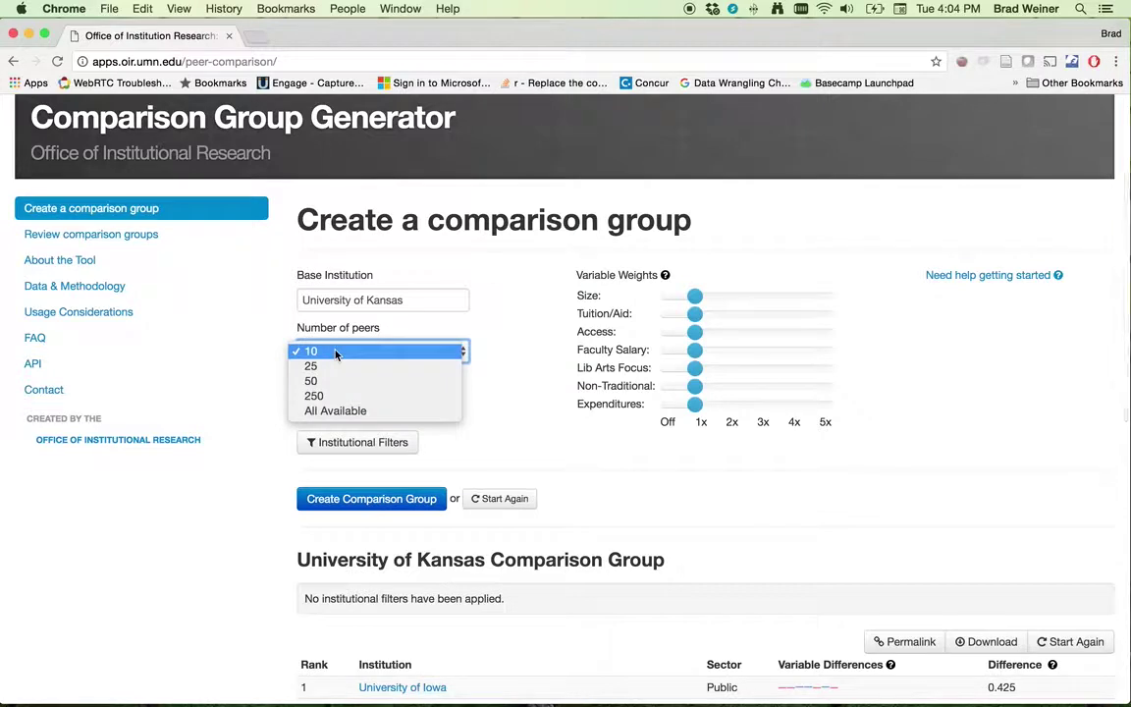
left_click(331, 367)
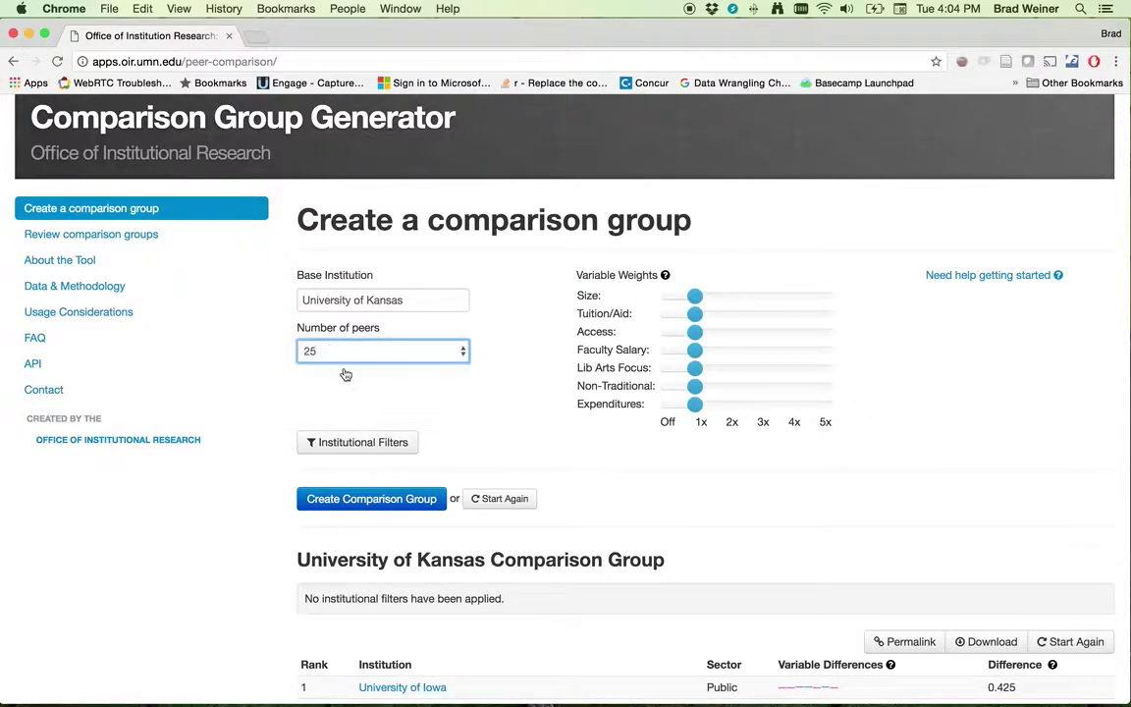
left_click(379, 500)
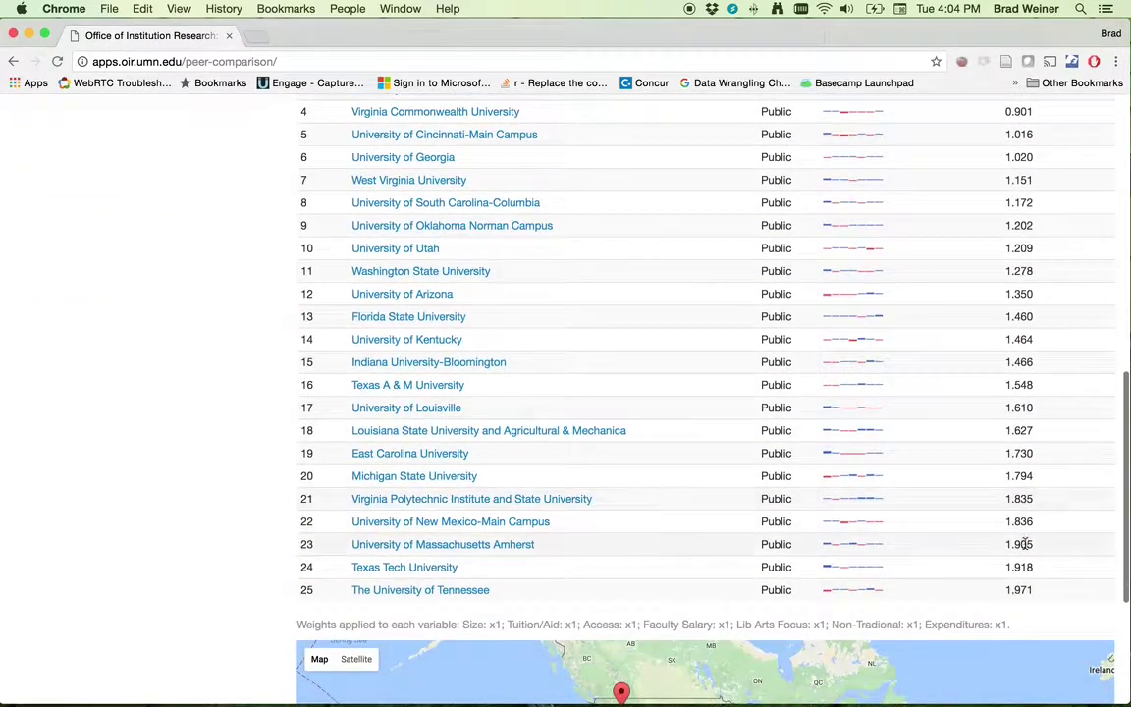
scroll(1046, 557, "up", 1)
scroll(1047, 557, "up", 2)
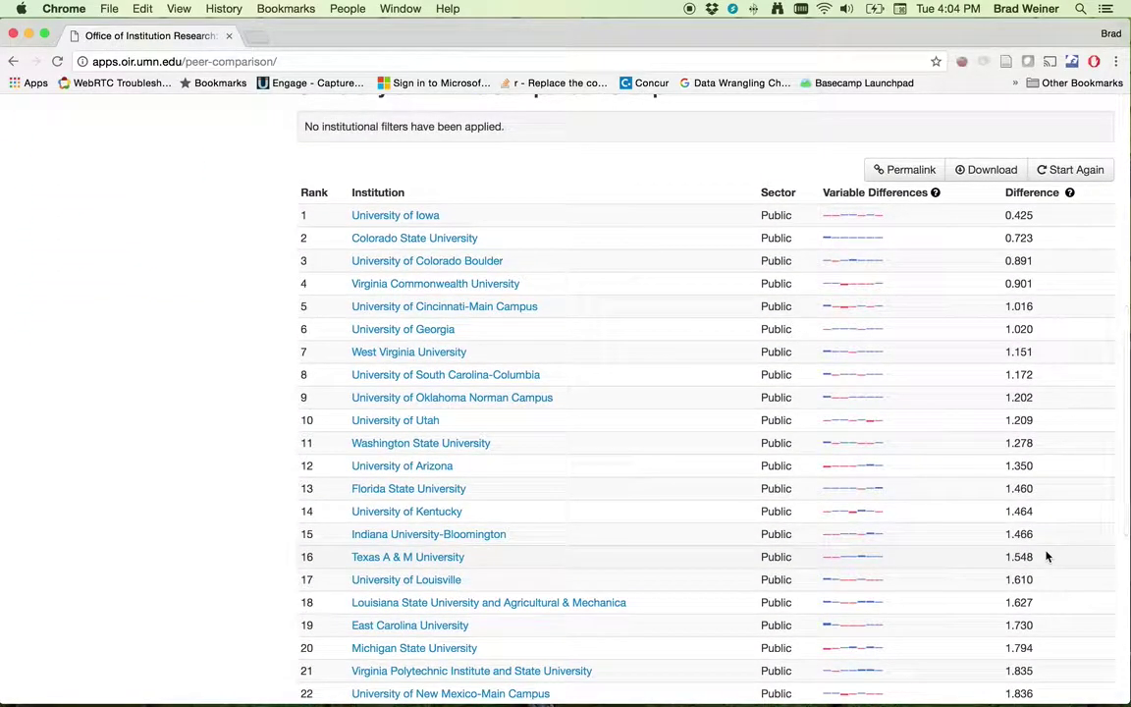
scroll(1047, 557, "down", 3)
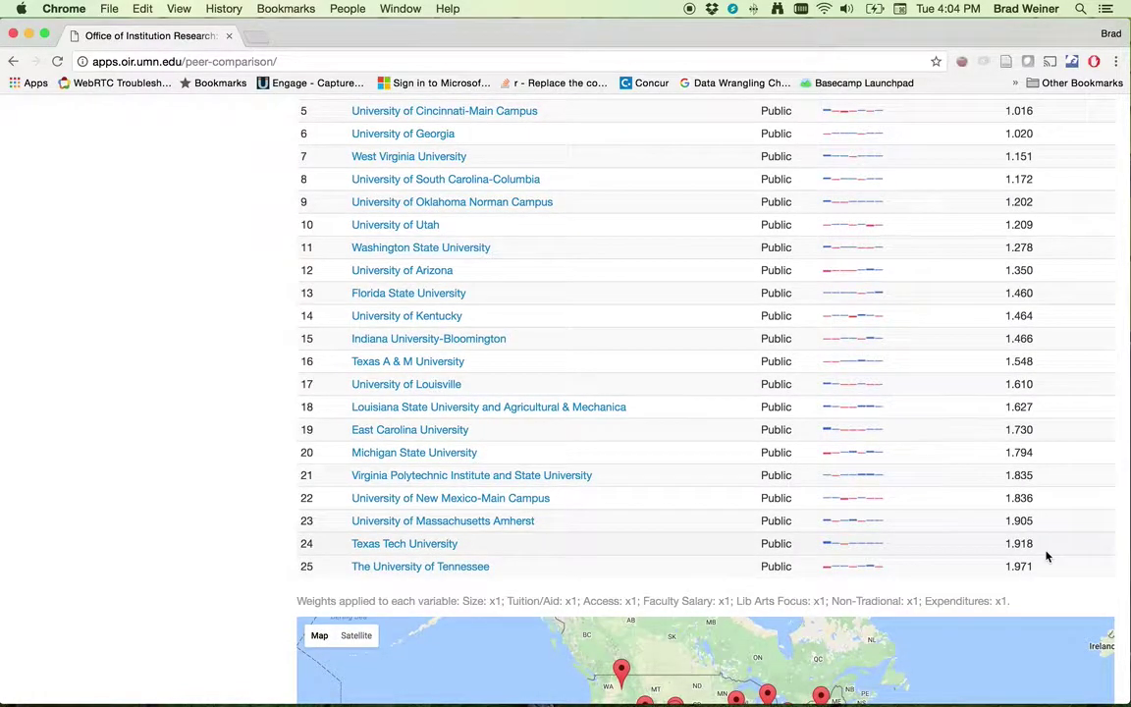
scroll(1046, 557, "up", 10)
scroll(1047, 557, "down", 4)
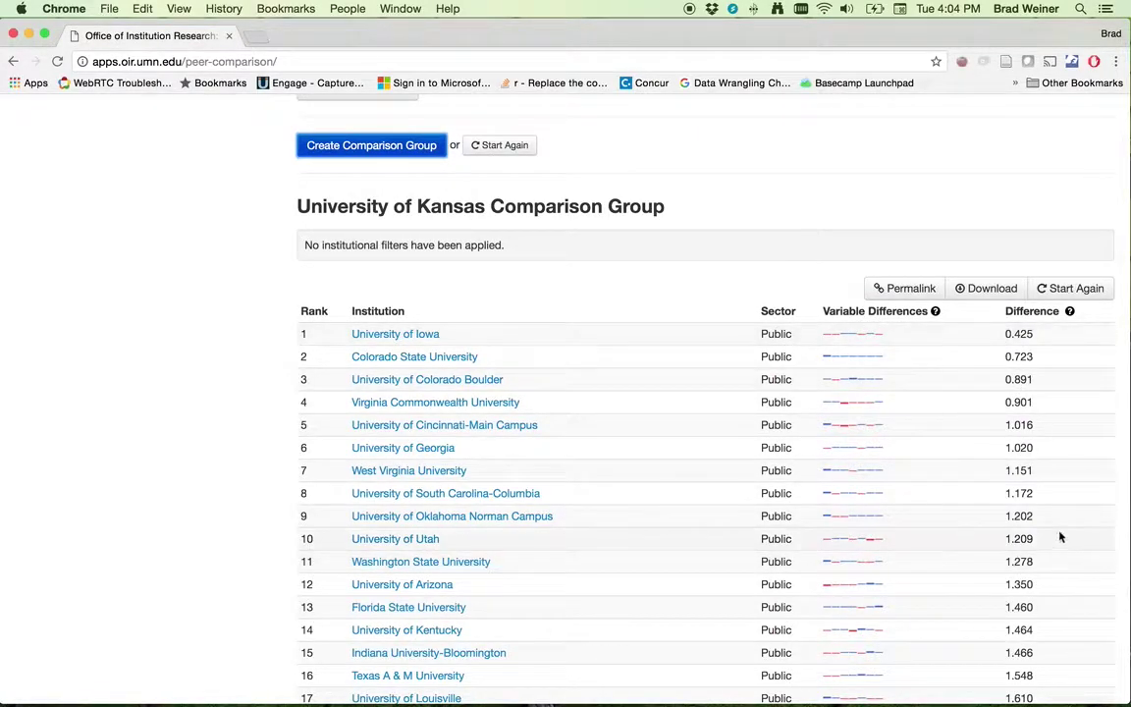
scroll(1060, 535, "down", 5)
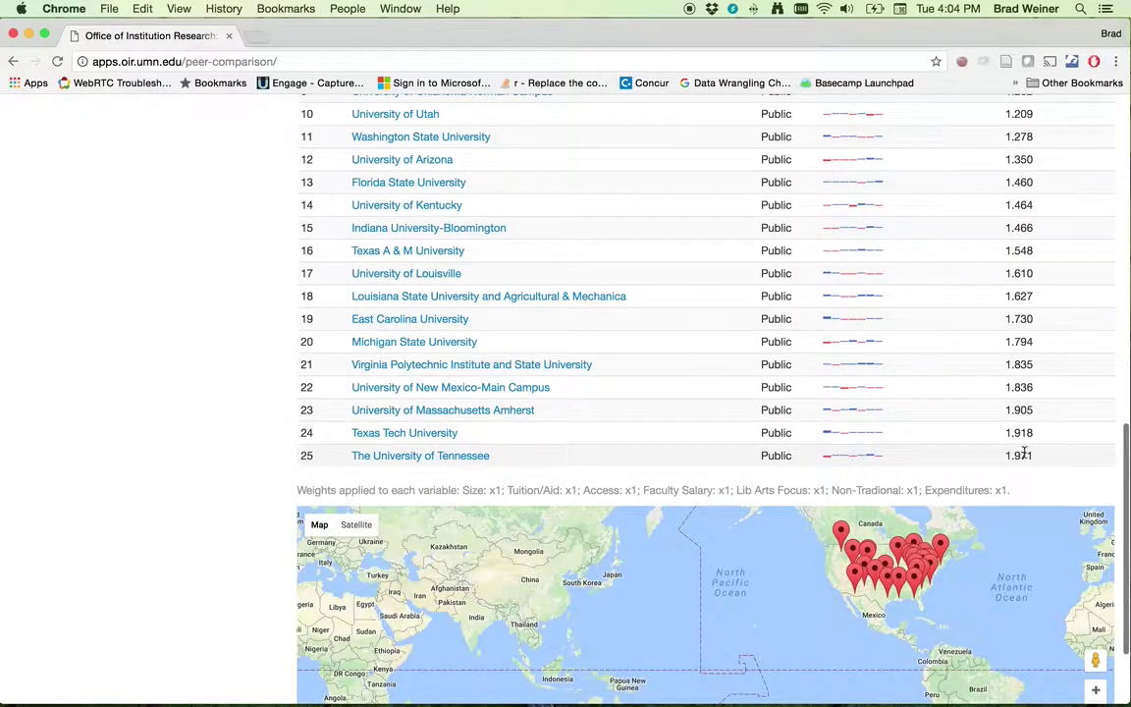
Apply institutional filters for Sector Public and Locale Rural: Distant, and regenerate the University of Kansas comparison group
scroll(1024, 453, "up", 10)
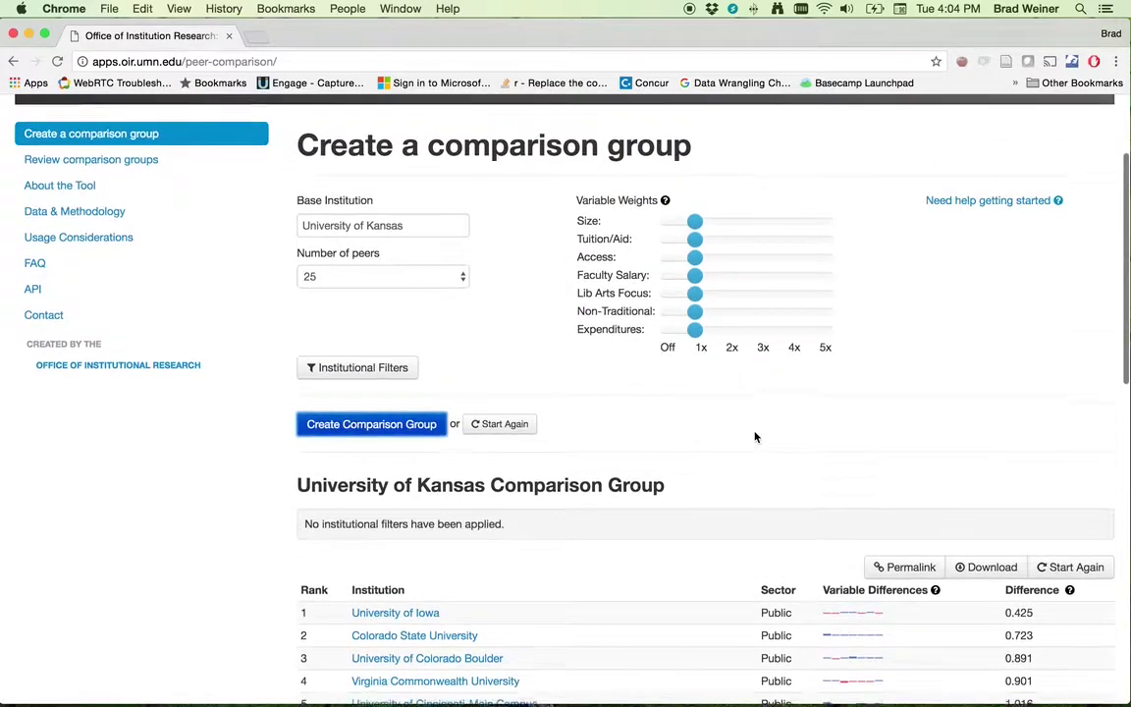
left_click(371, 376)
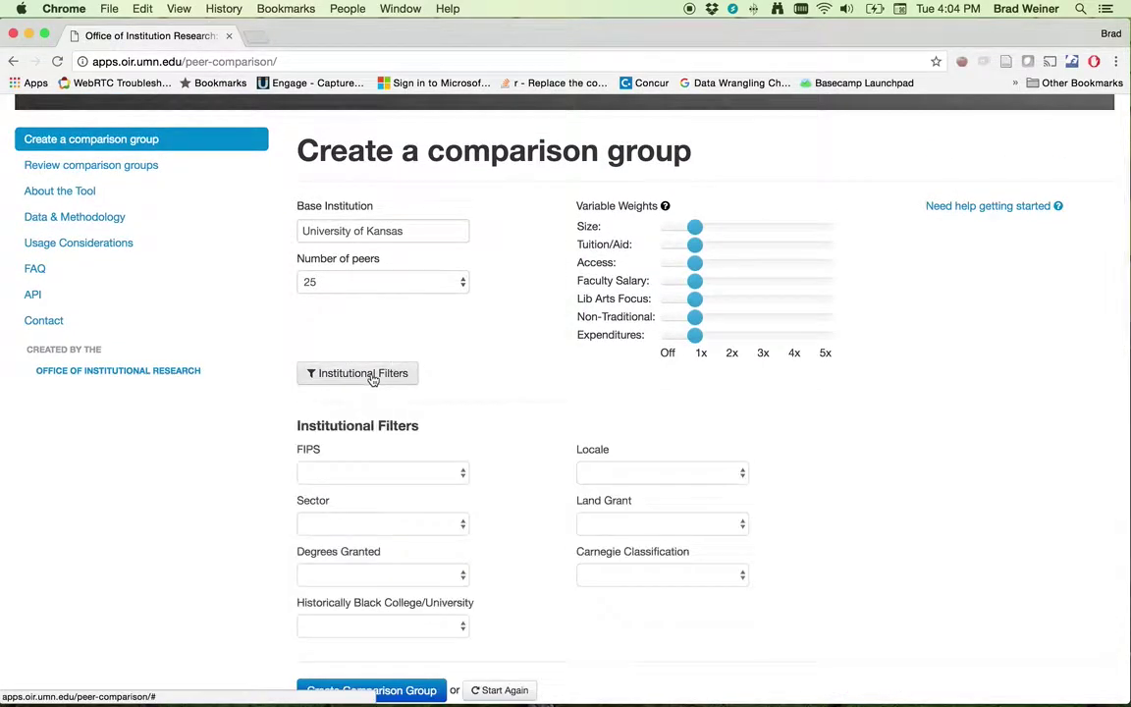
left_click(384, 522)
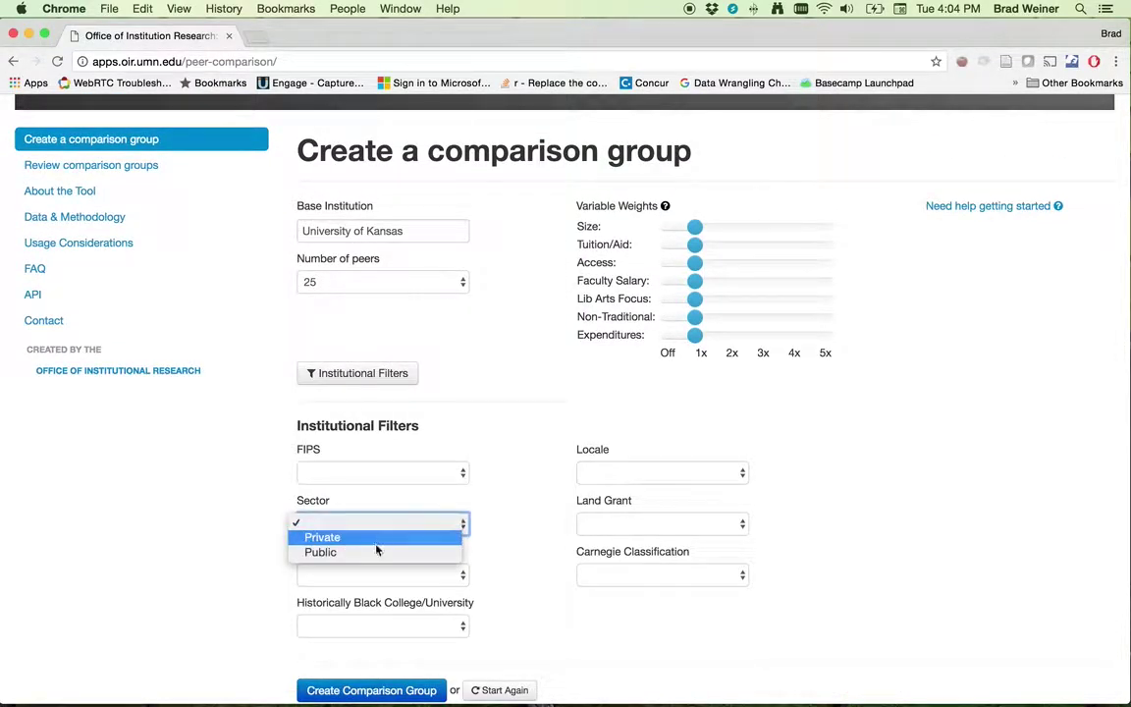
left_click(374, 552)
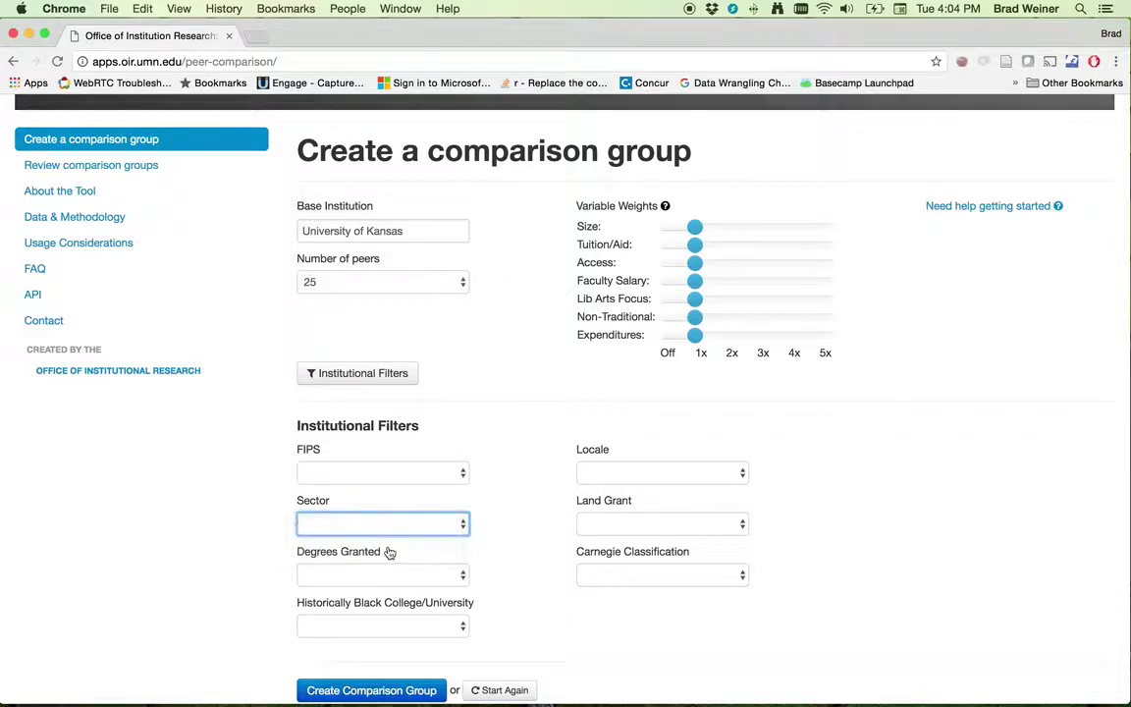
left_click(646, 471)
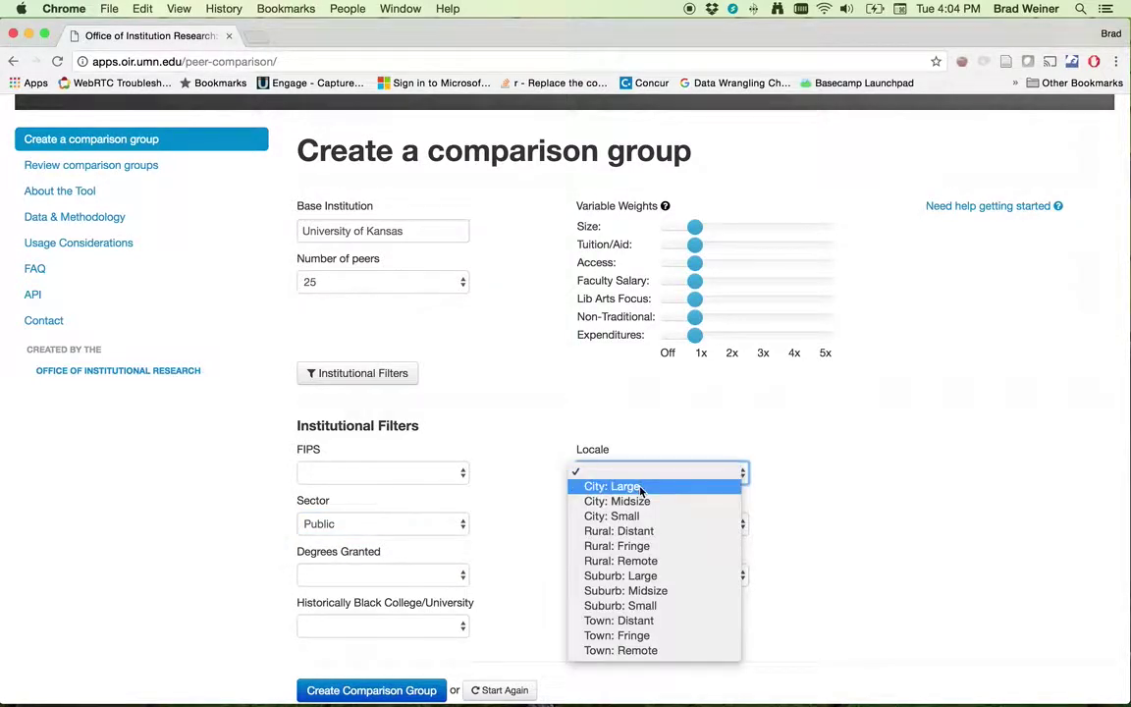
left_click(638, 530)
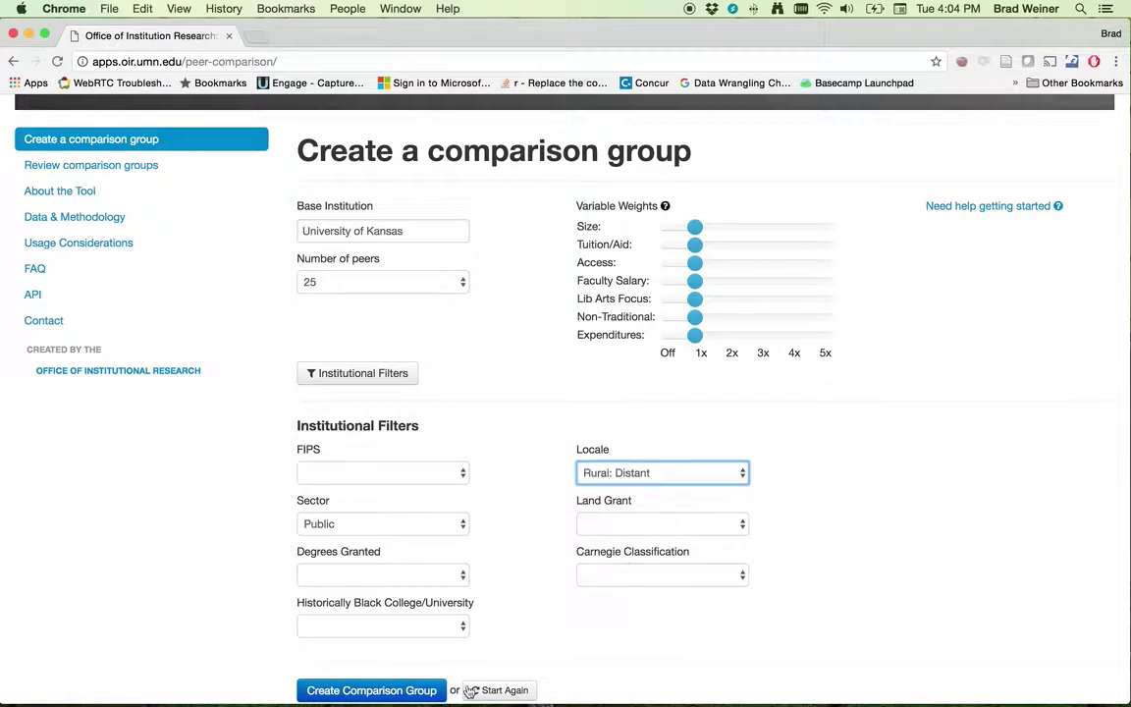
left_click(390, 690)
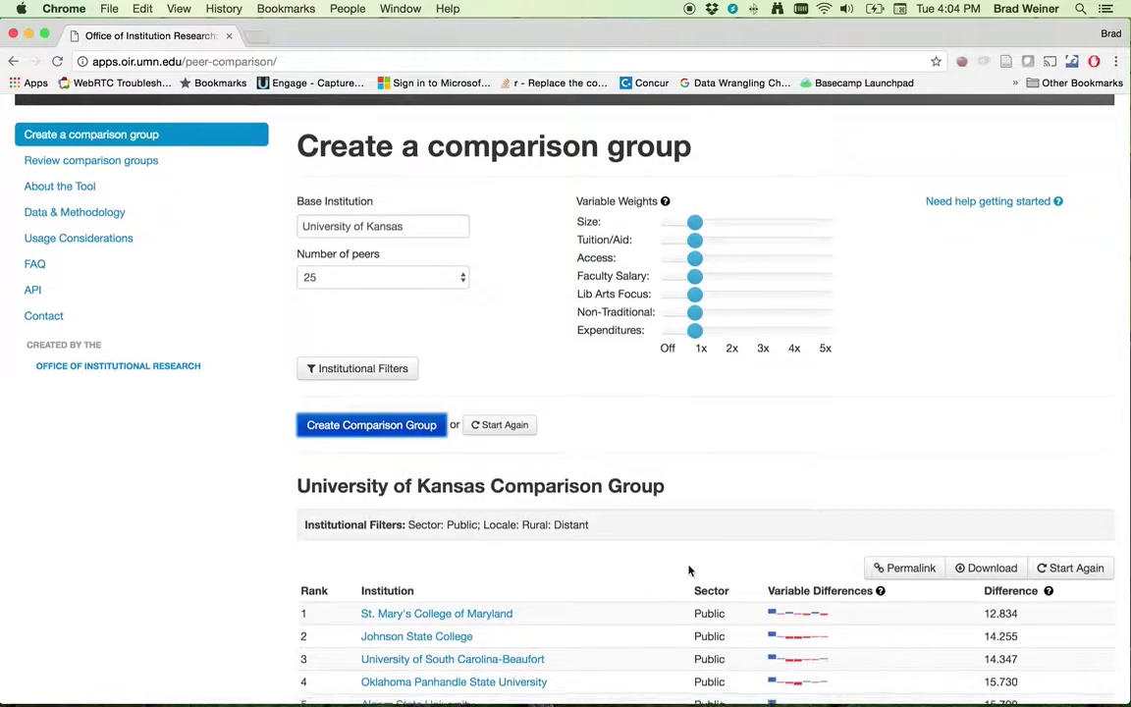
scroll(687, 569, "down", 3)
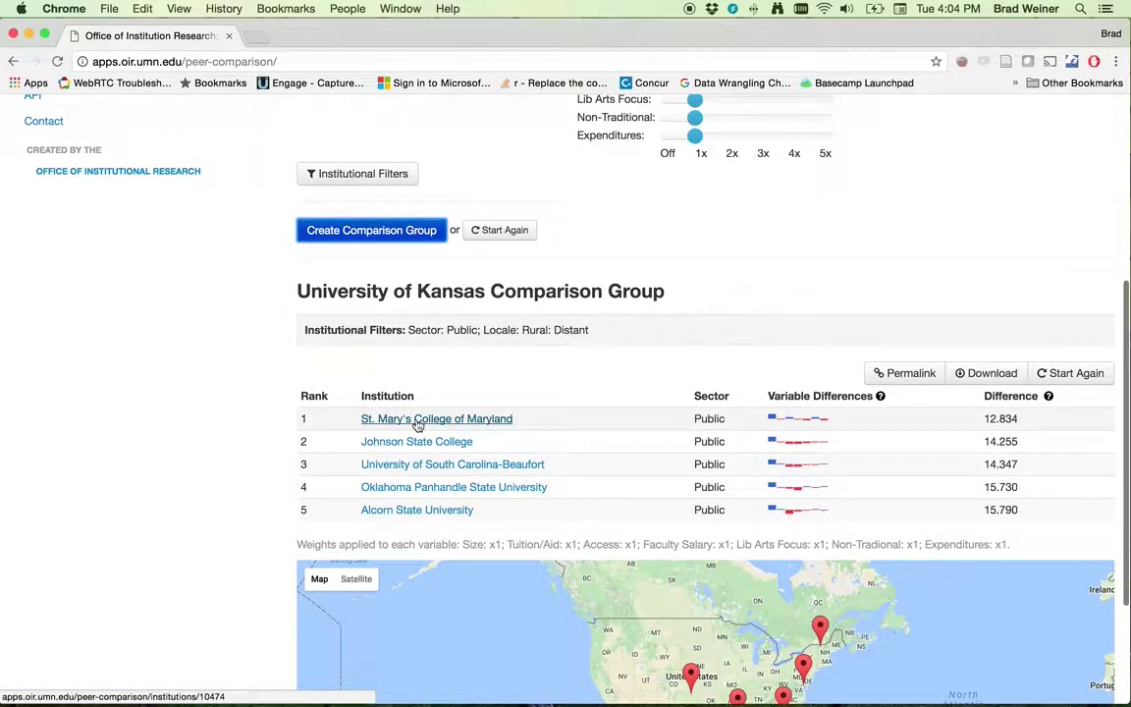
scroll(609, 303, "up", 1)
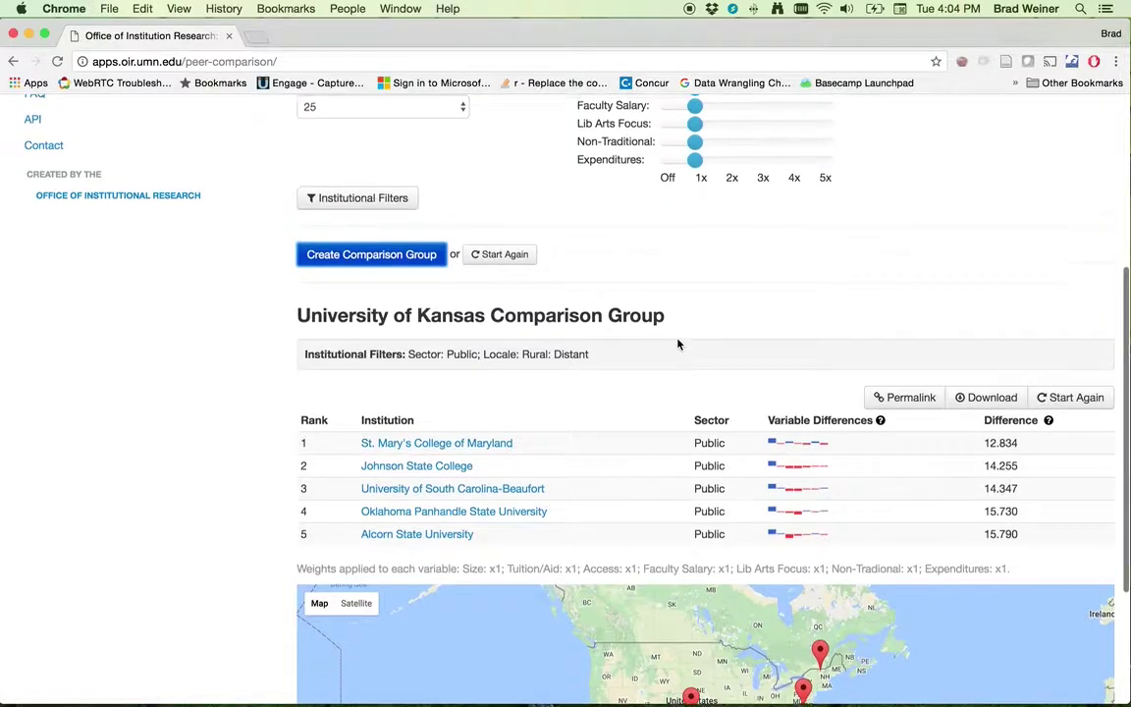
Reset the comparison form and choose University of Kansas (Lawrence, KS) as the base institution again
left_click(497, 259)
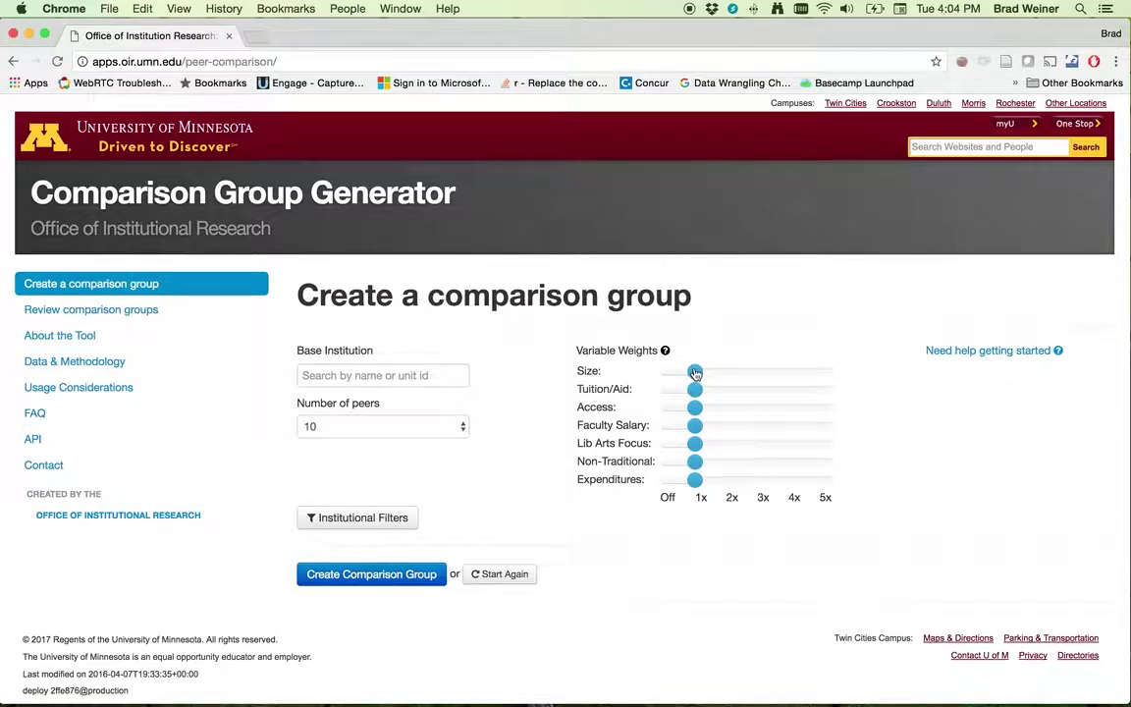
left_click(429, 375)
type("University")
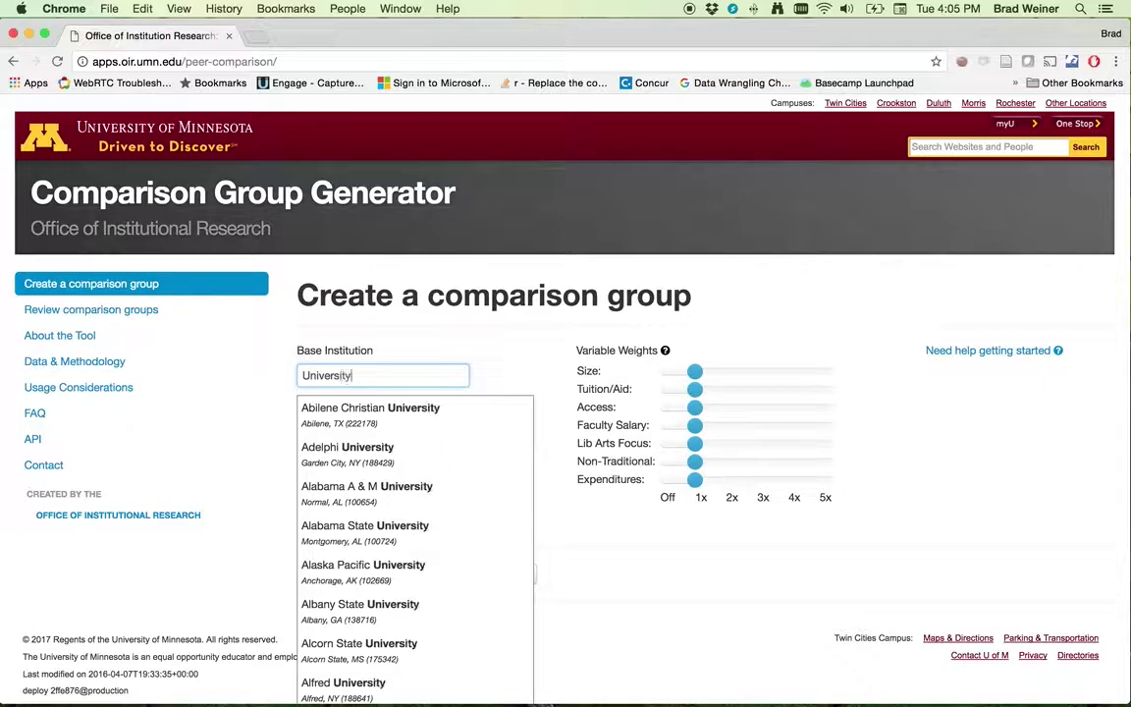
type(" of Kansas")
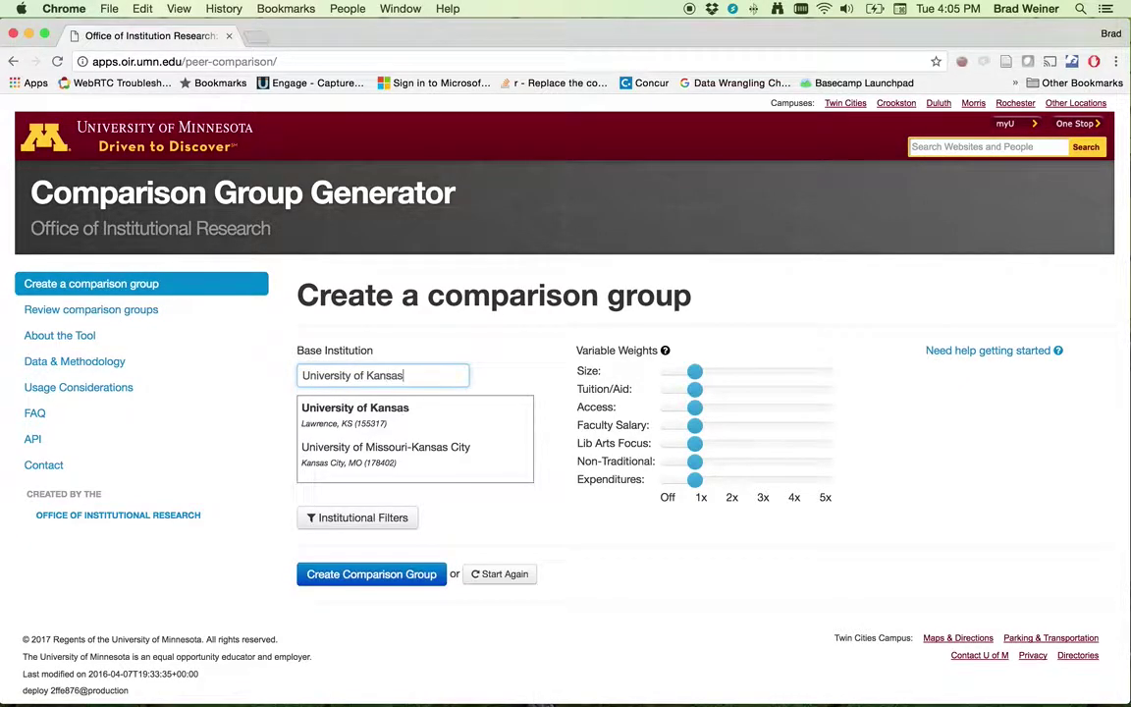
left_click(387, 410)
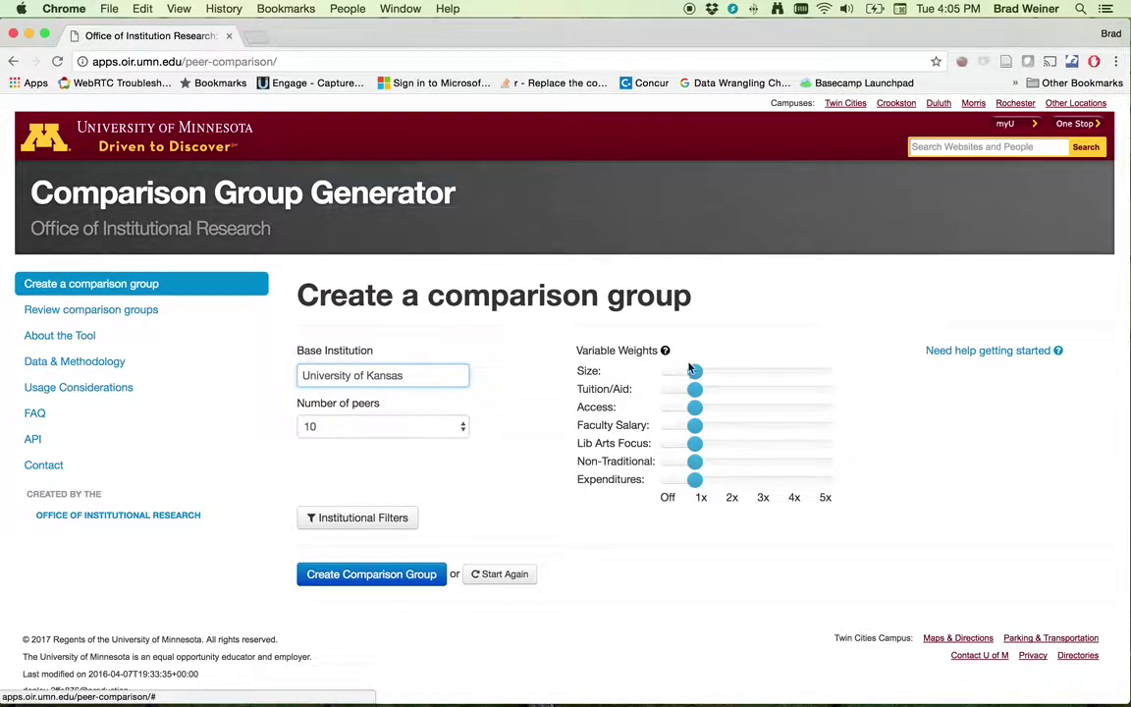
Set the Size variable weight to 5x, create the comparison group, and view the weighted peer ranking
left_click_drag(695, 371, 832, 373)
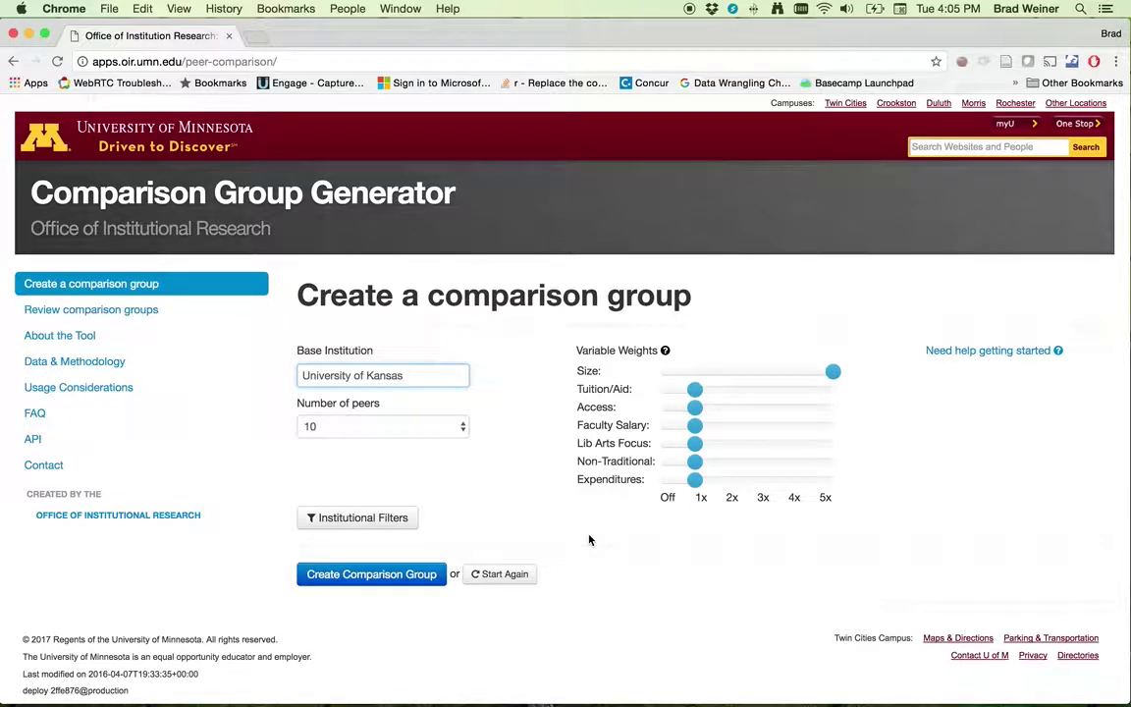
left_click(409, 581)
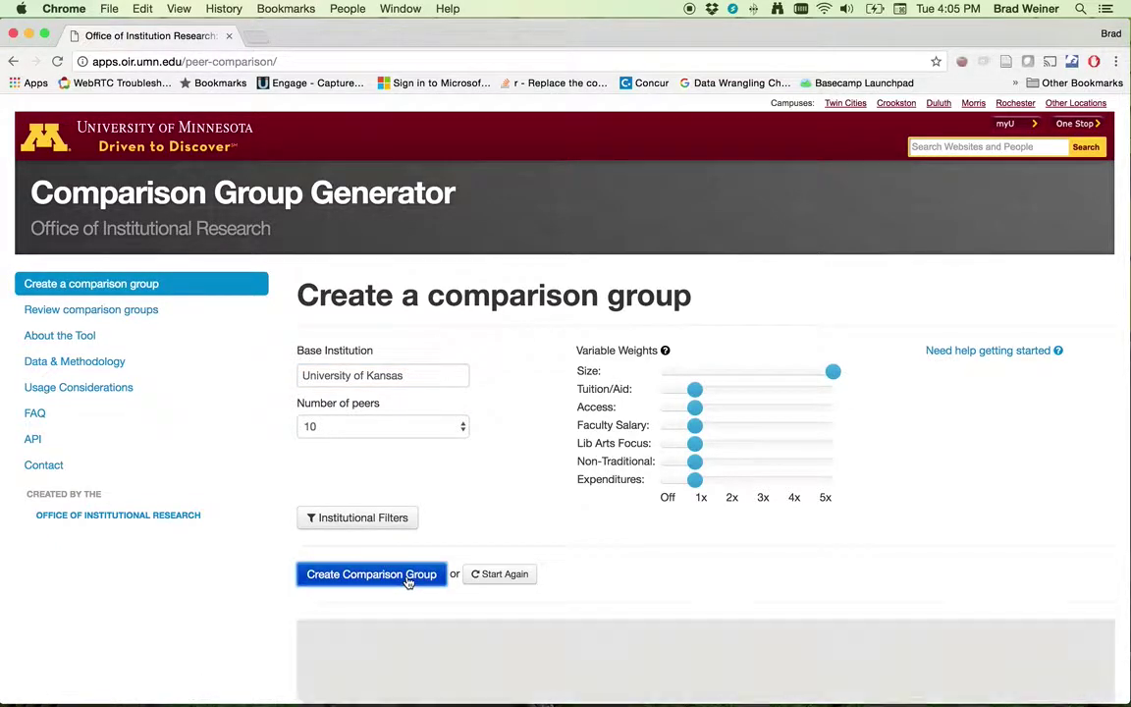
scroll(690, 547, "down", 5)
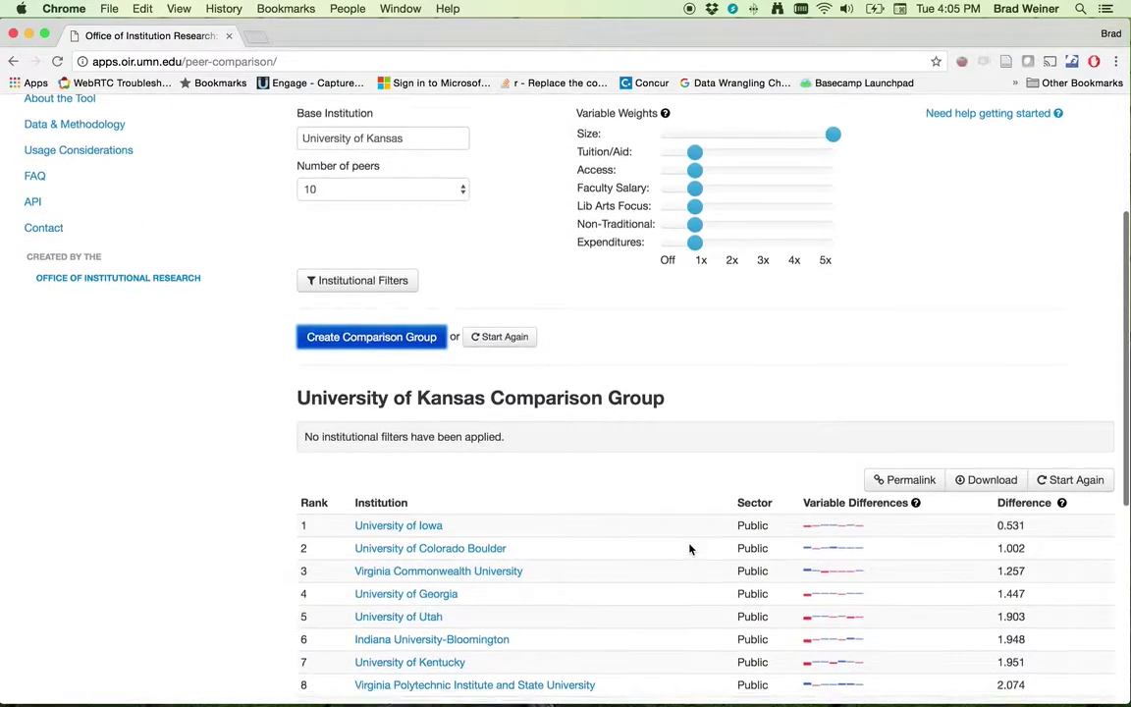
Read the help note on Variable Weights and the getting-started guide for the comparison form, and close the guide
mouse_move(813, 526)
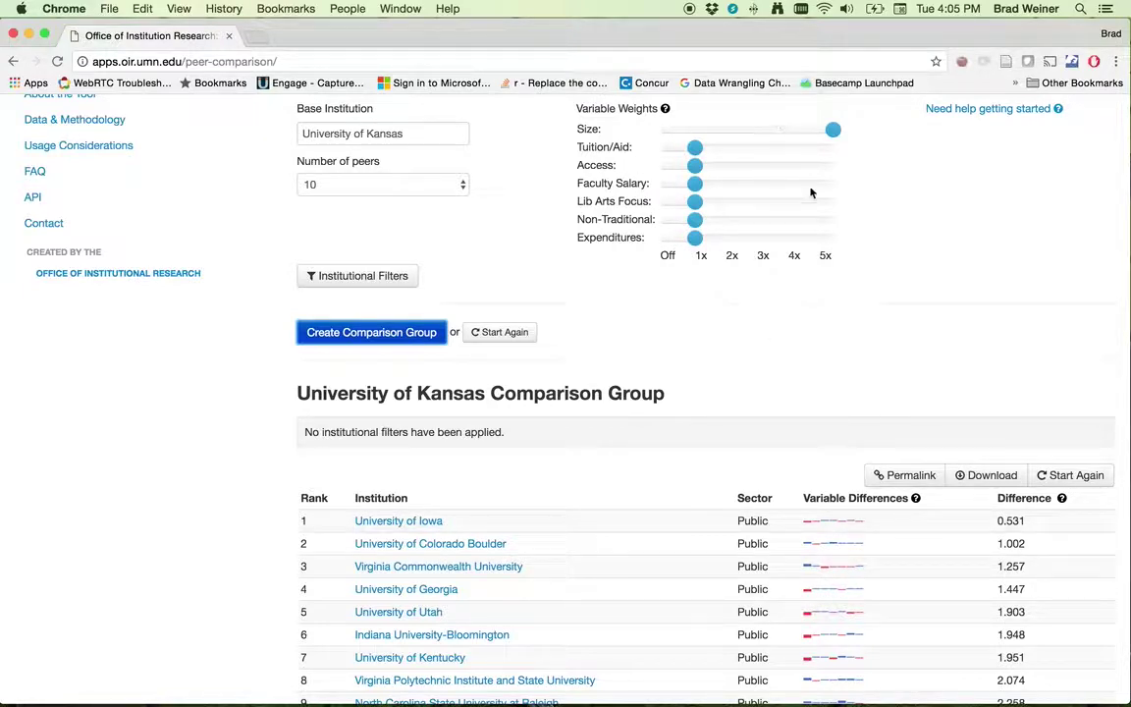
scroll(806, 228, "up", 2)
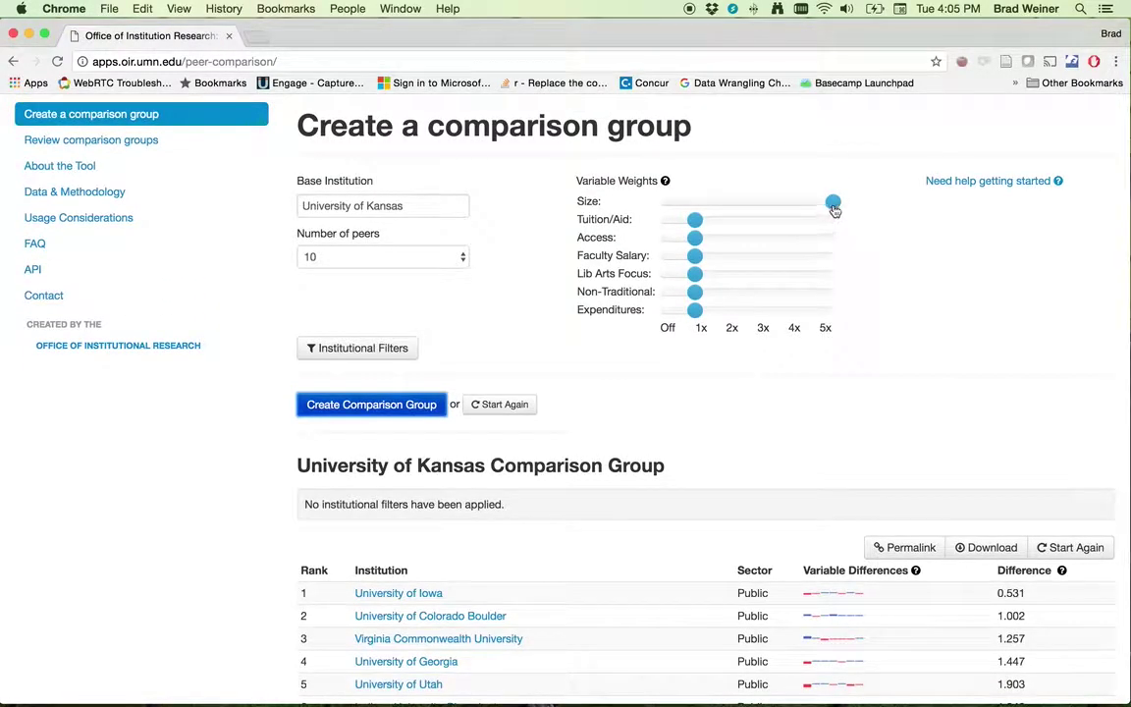
left_click(665, 181)
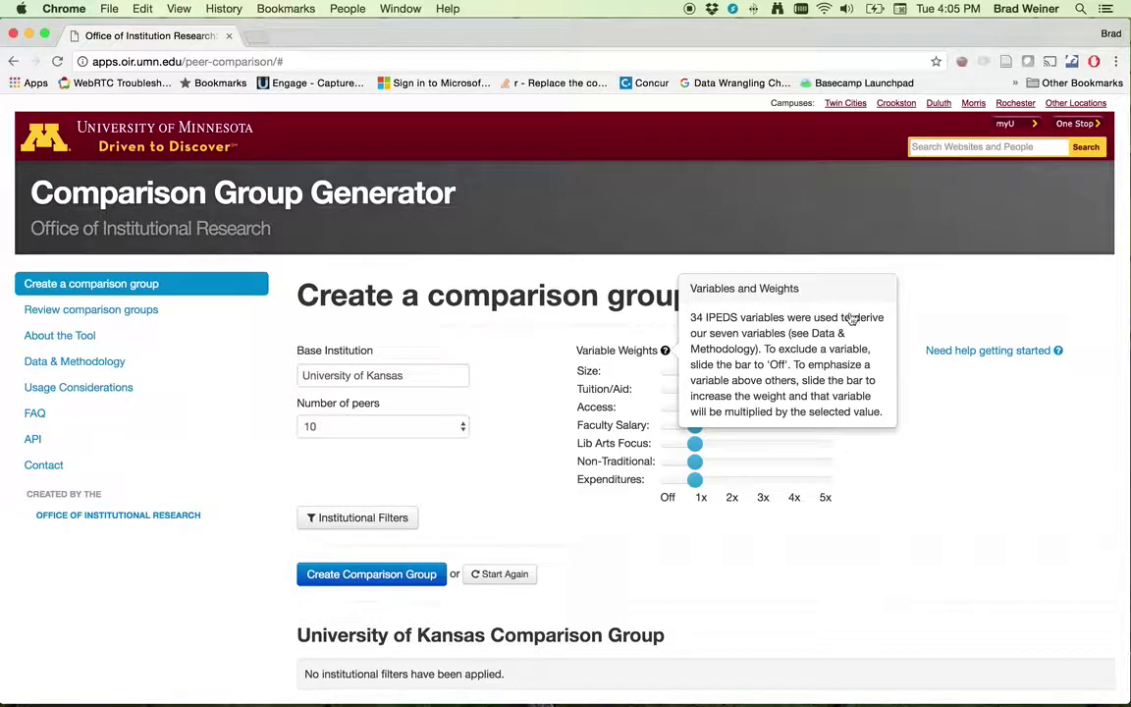
left_click(972, 351)
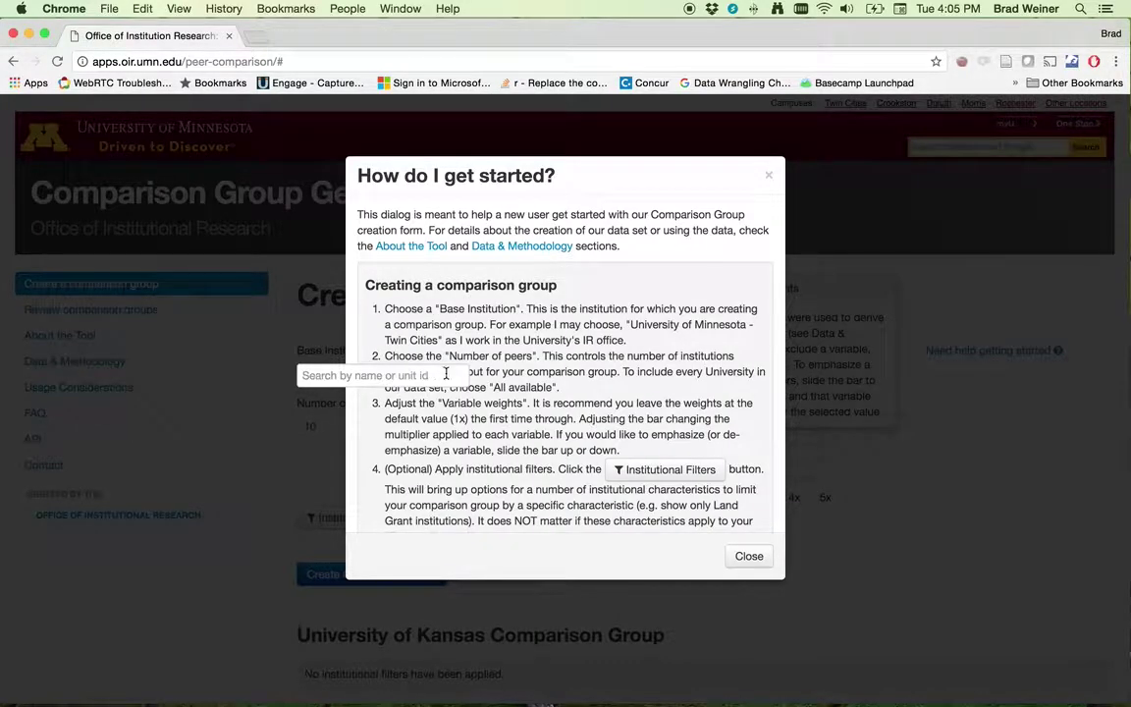
left_click(769, 174)
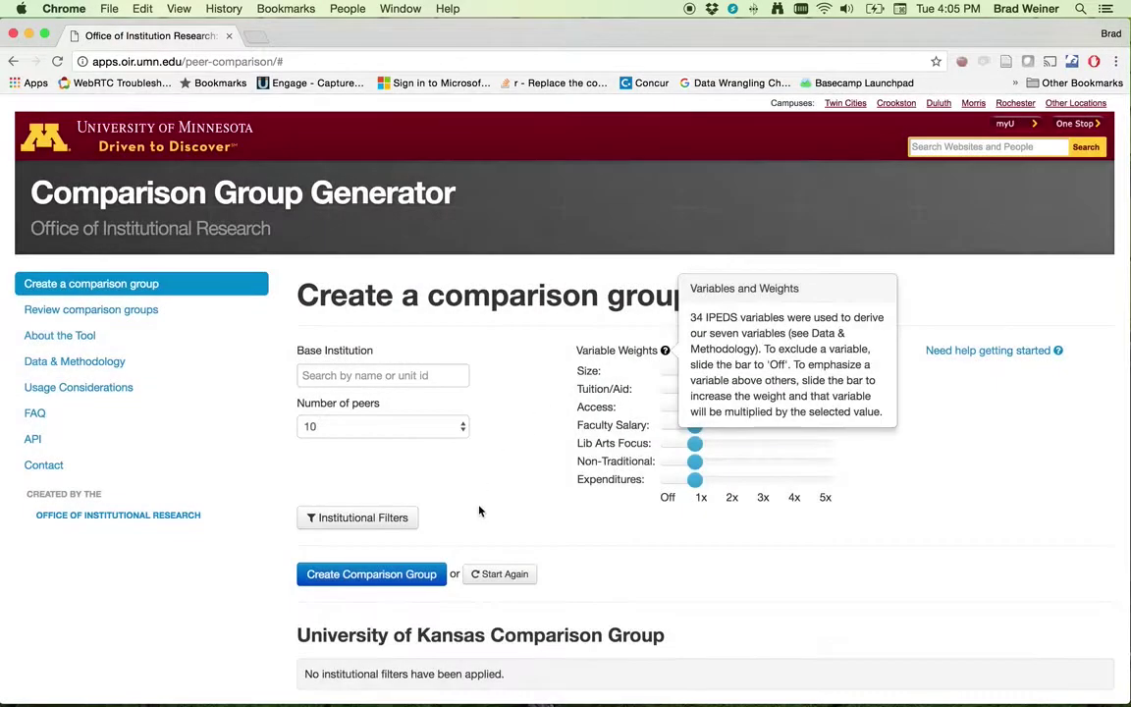
Review the Size-weighted University of Kansas peer ranking, its variable differences and the applied weights, and return to the comparison form
scroll(601, 469, "down", 3)
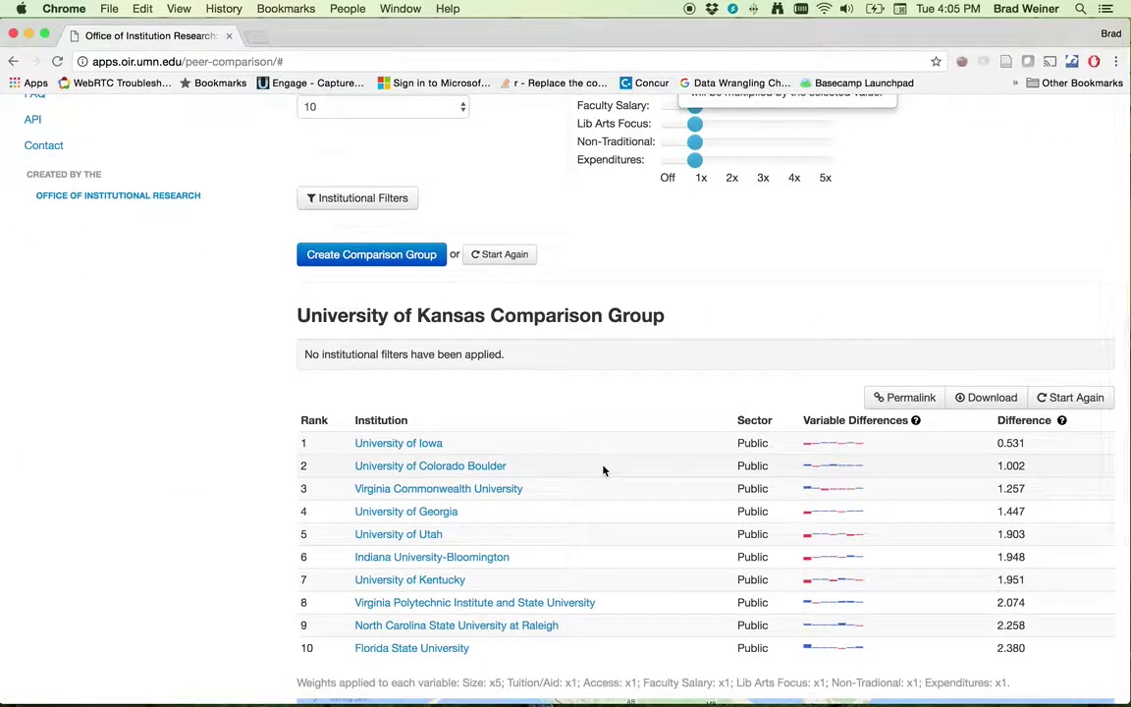
scroll(776, 502, "up", 1)
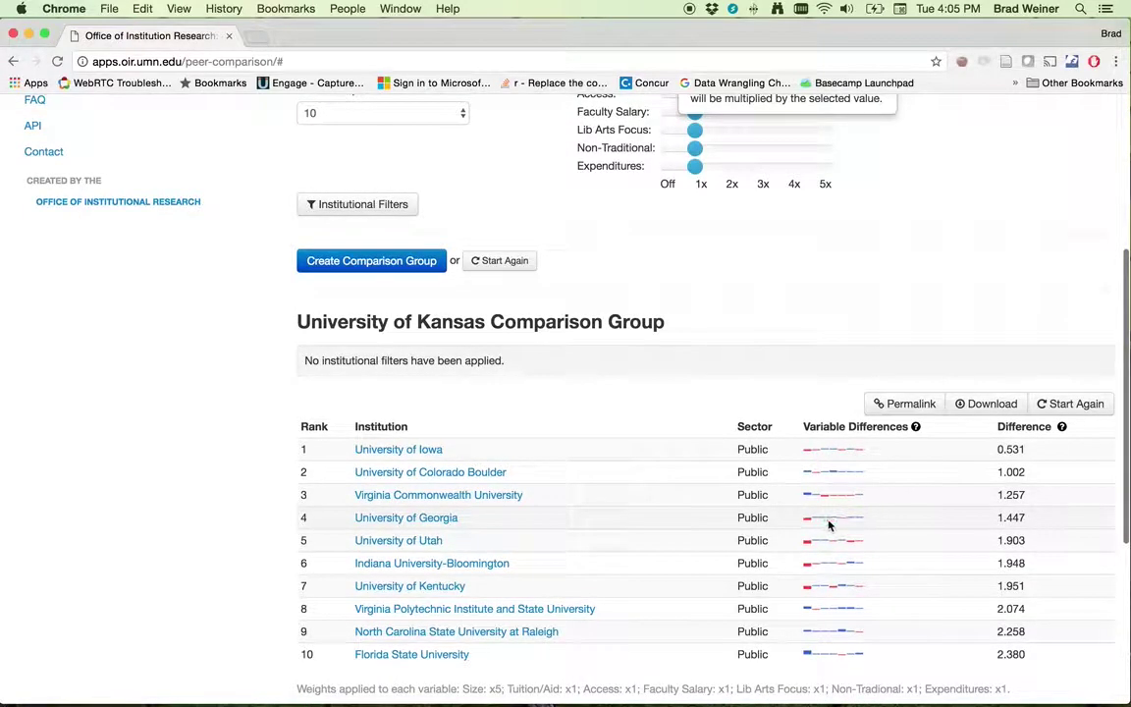
scroll(542, 430, "up", 3)
scroll(542, 430, "up", 2)
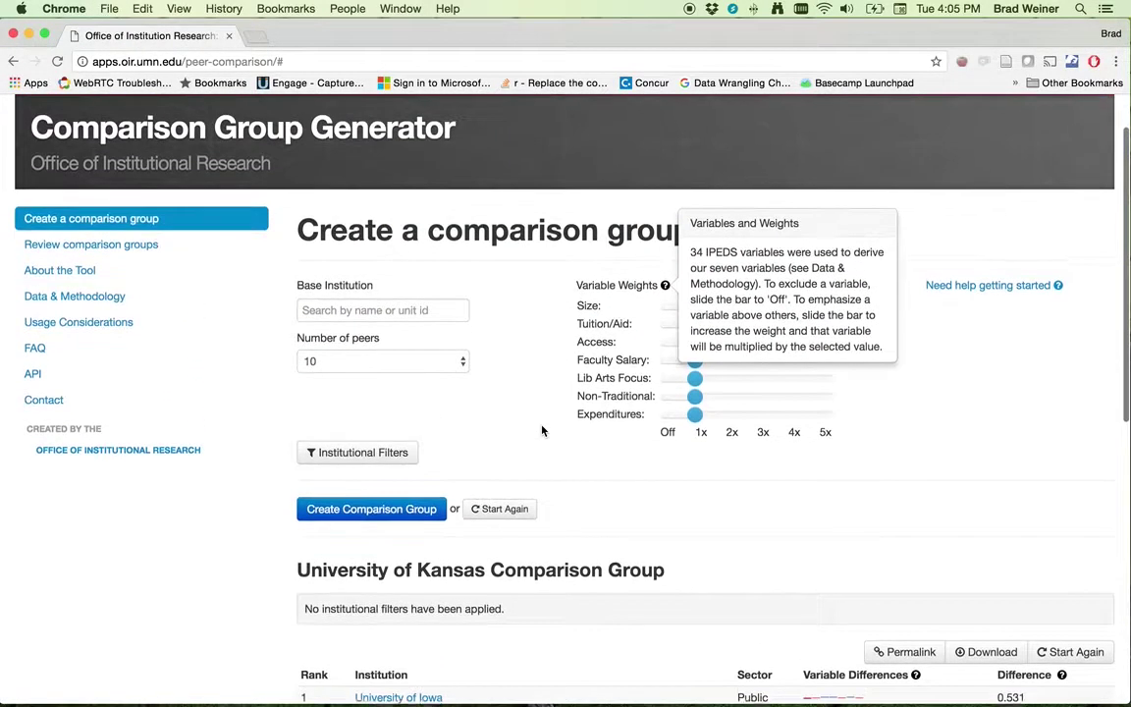
scroll(542, 430, "down", 5)
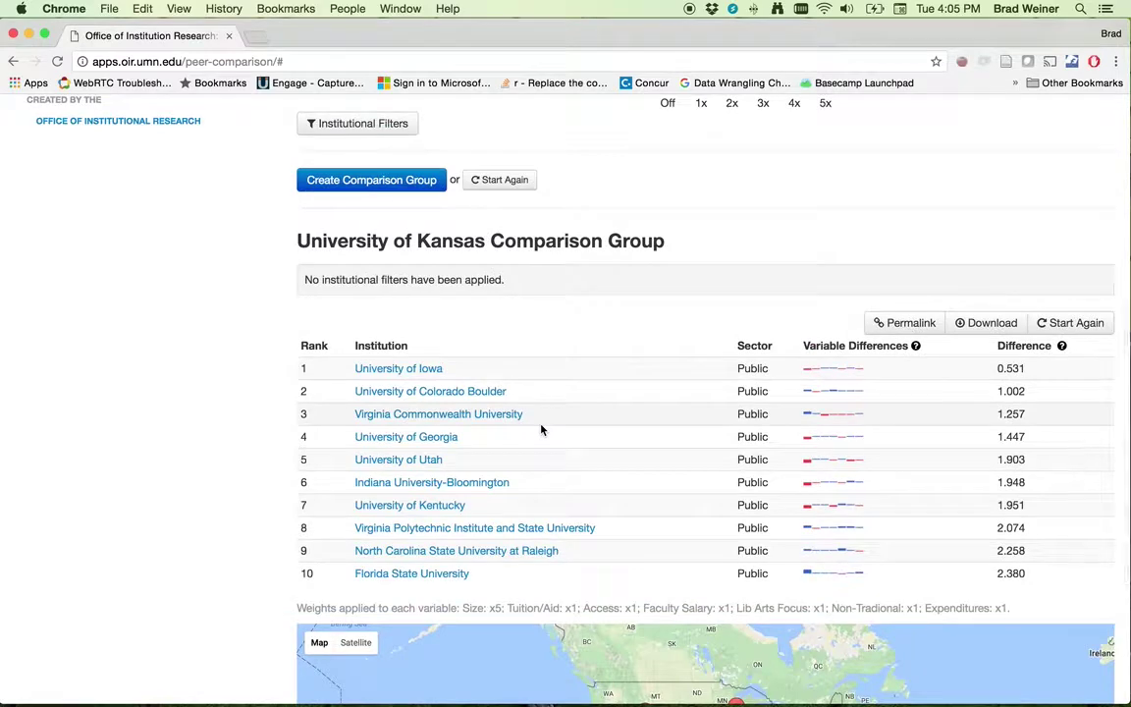
scroll(541, 429, "up", 8)
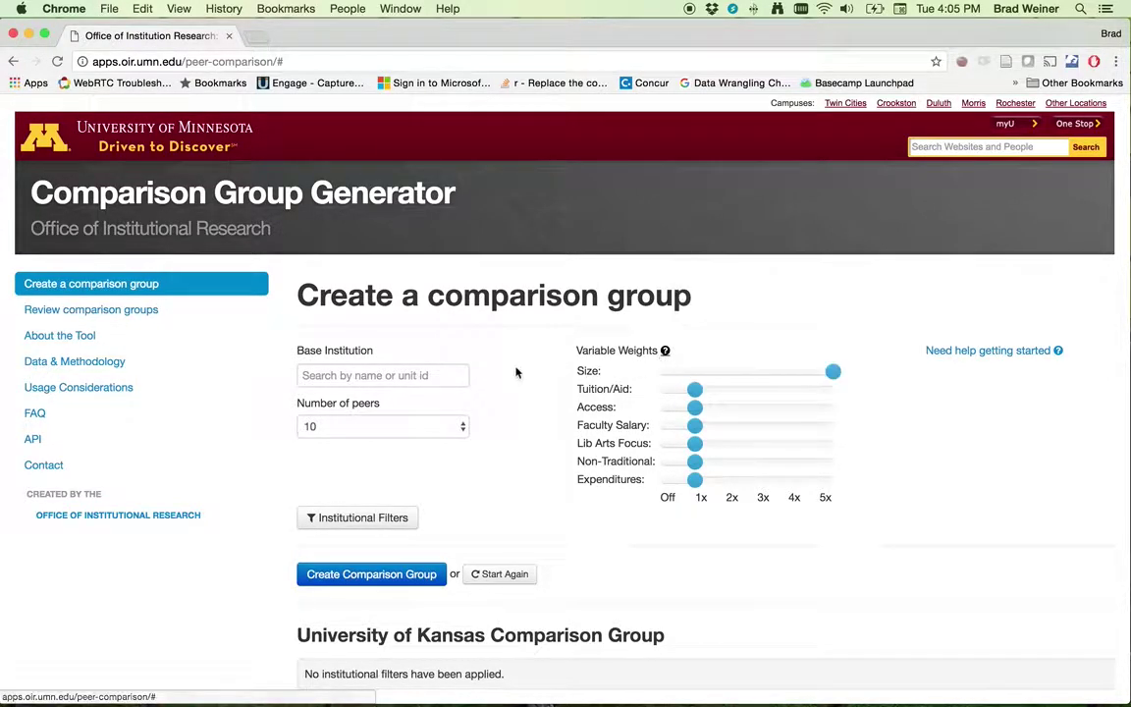
Open the list of existing comparison groups and look over their base institutions, peer counts, weights and creation dates
left_click(78, 320)
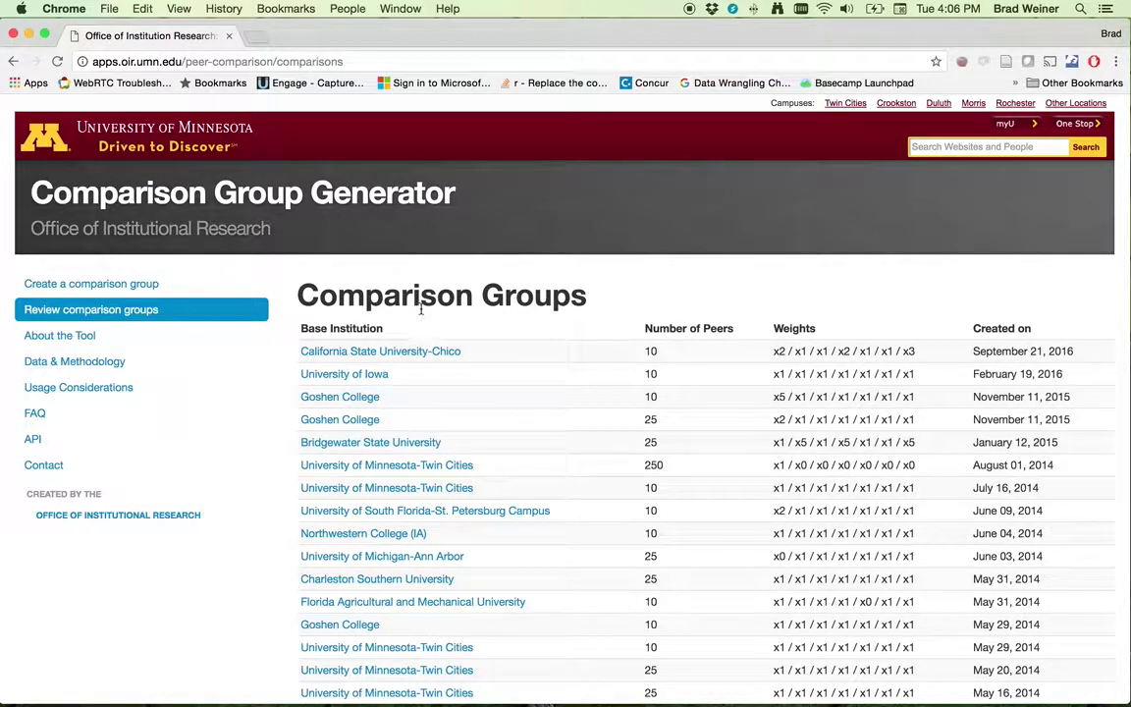
scroll(788, 334, "down", 1)
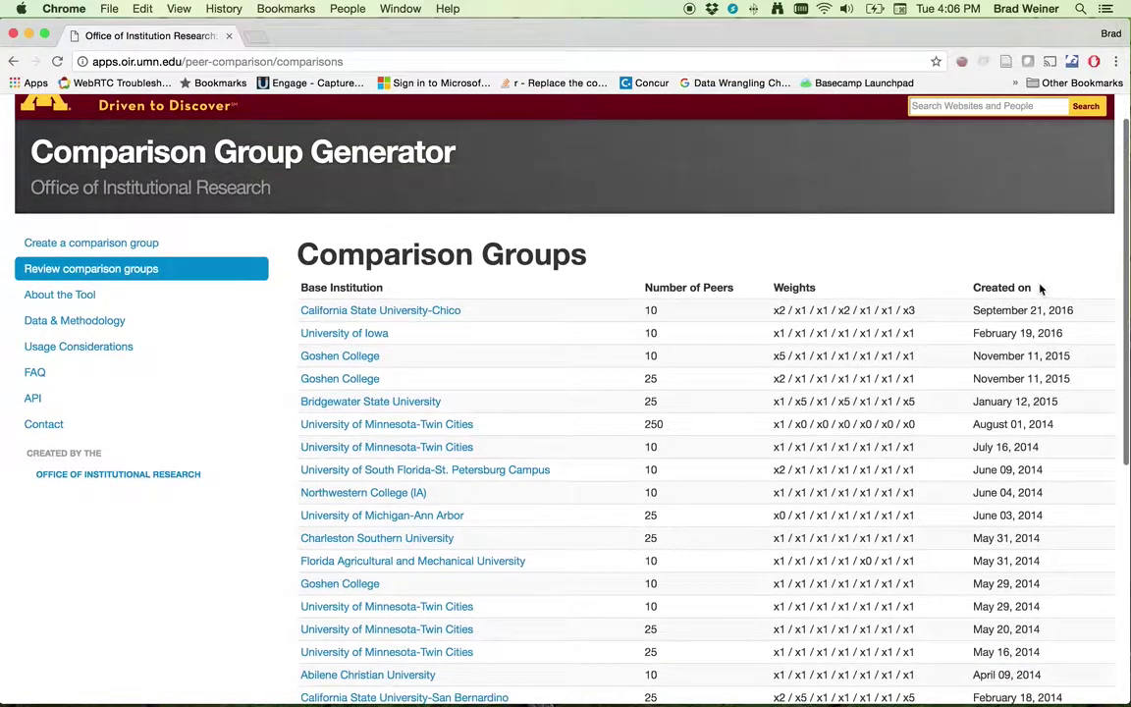
scroll(1056, 466, "down", 6)
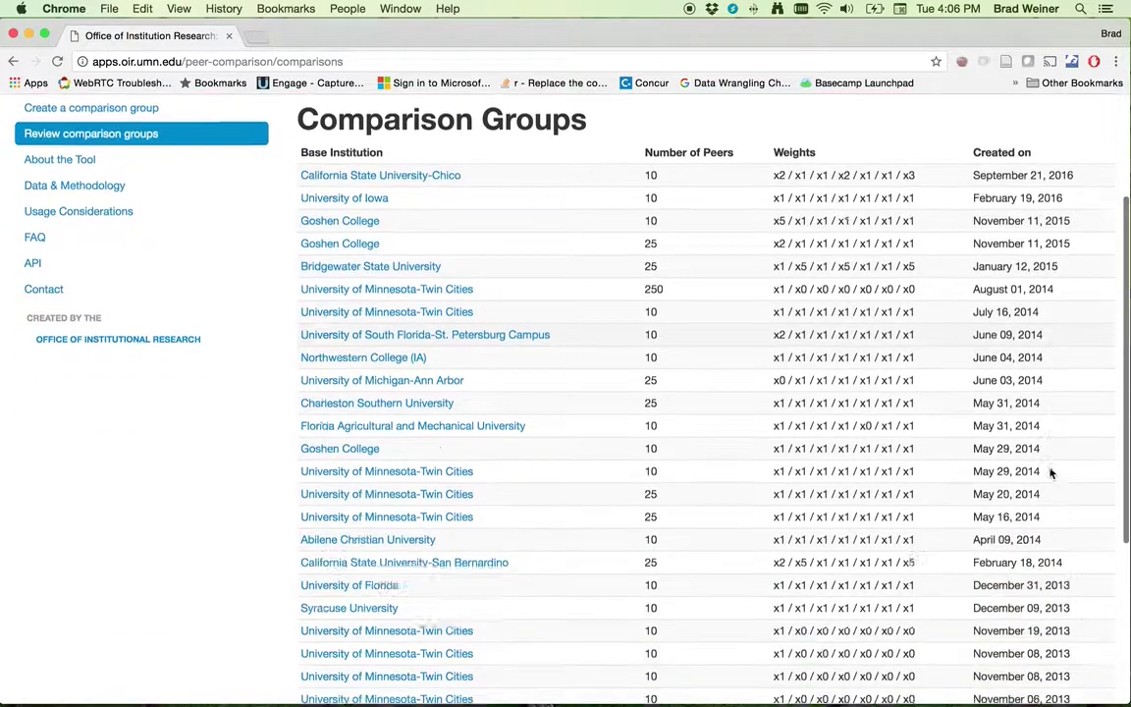
scroll(1051, 474, "down", 3)
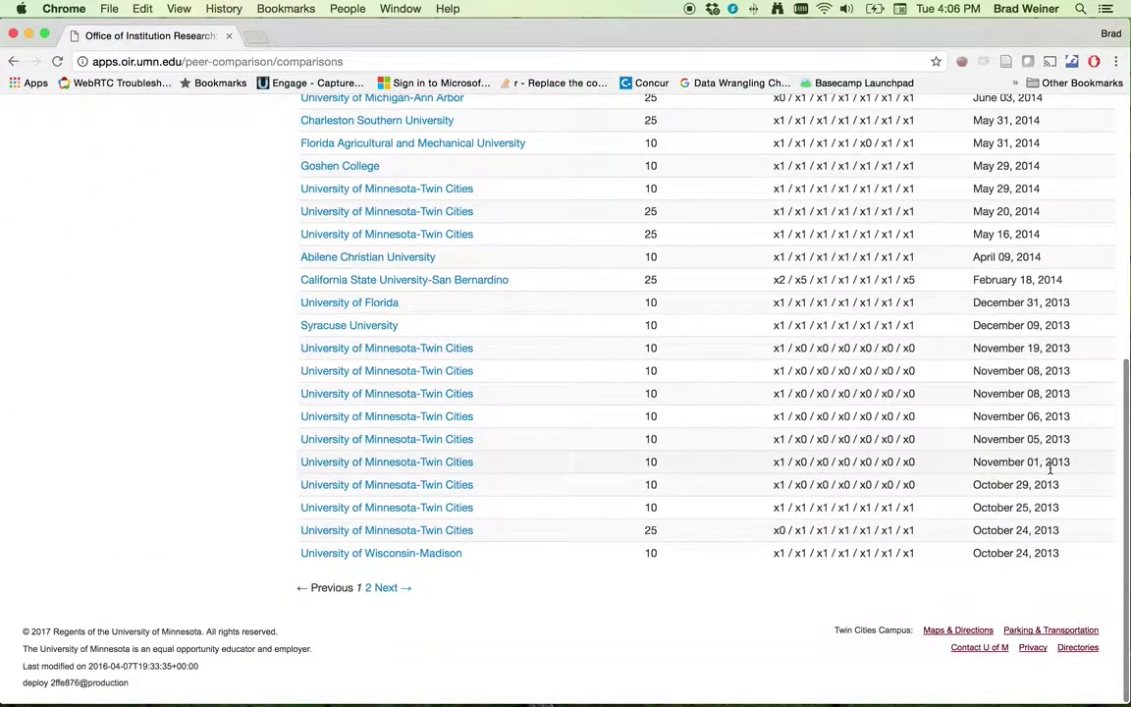
scroll(1050, 469, "up", 2)
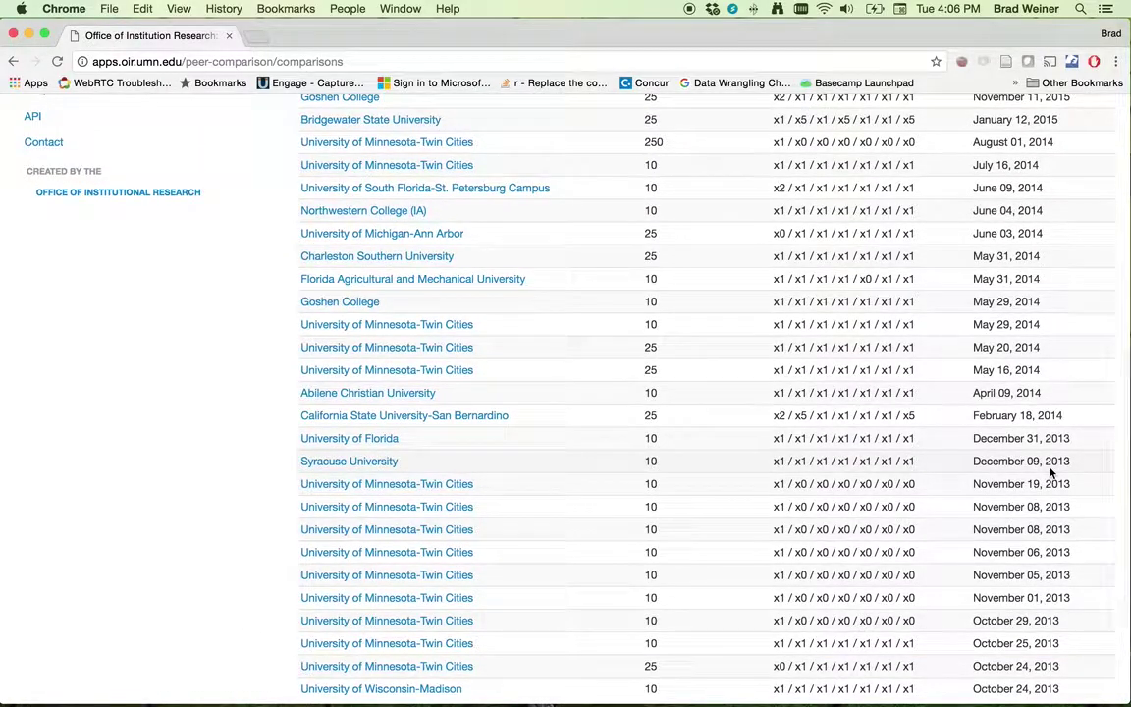
scroll(1051, 472, "up", 6)
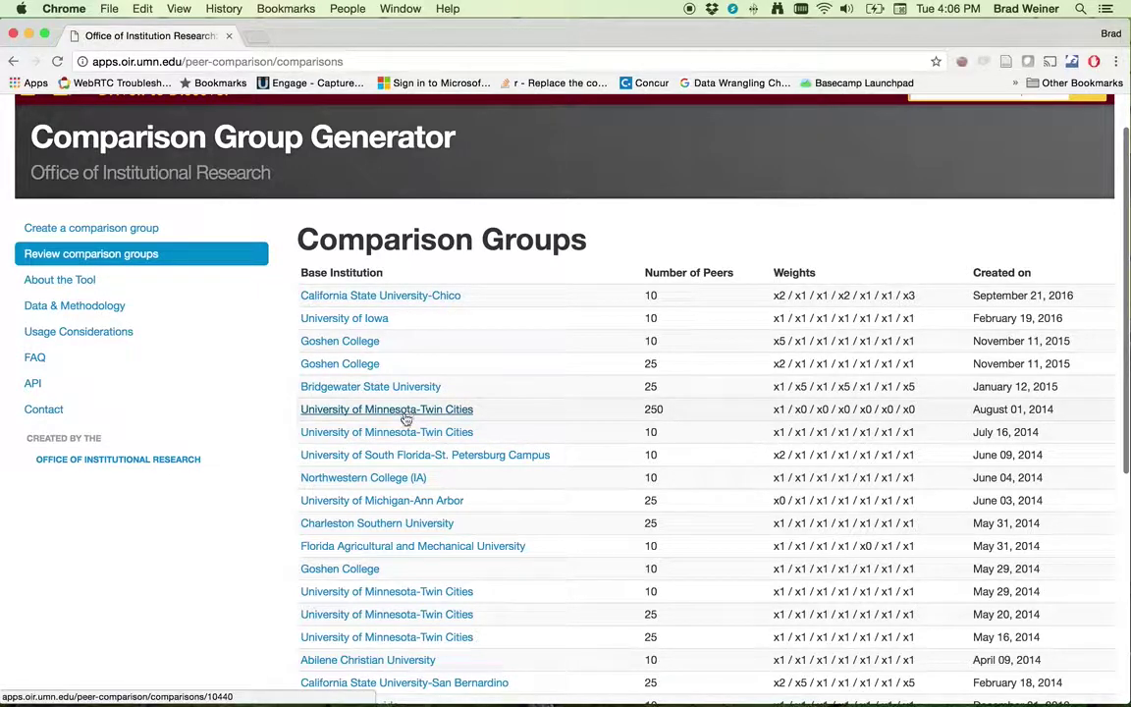
Open the About the Tool page and look through its Overview and Process sections
left_click(82, 282)
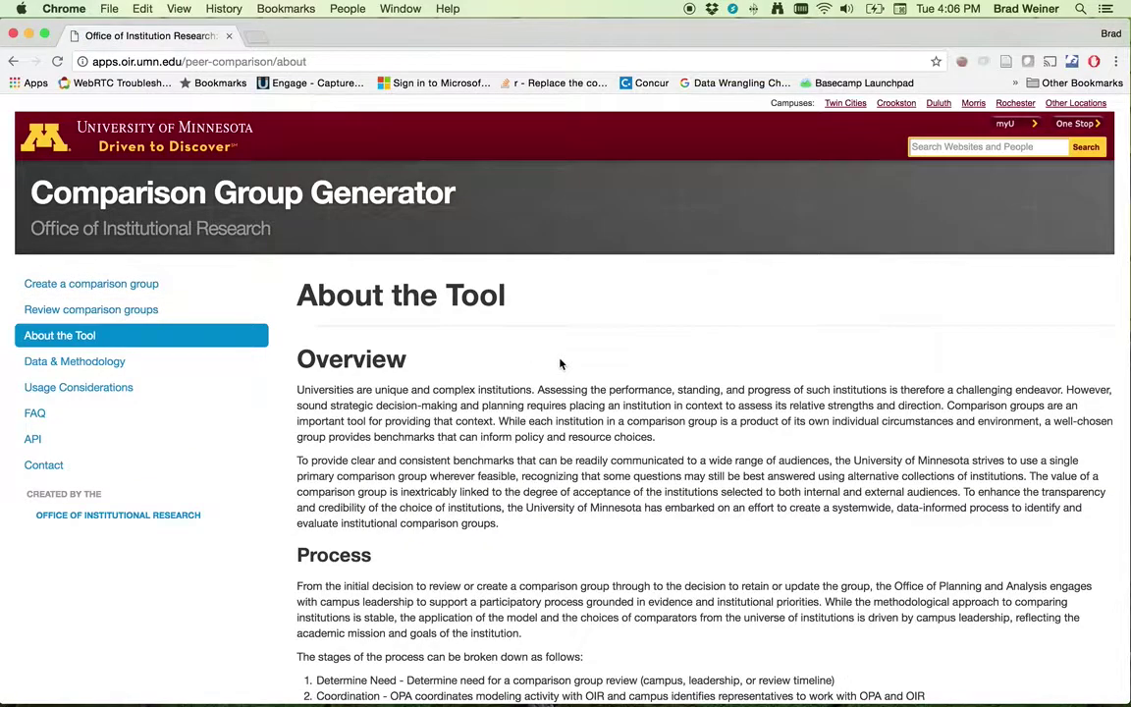
scroll(530, 343, "down", 1)
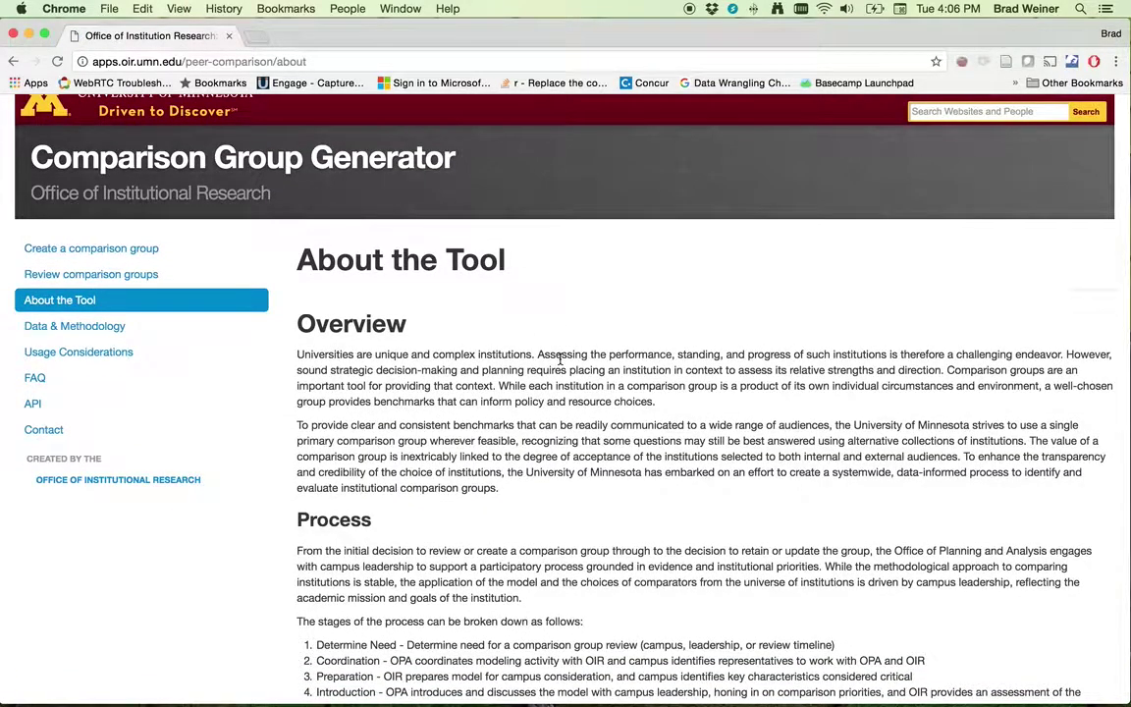
scroll(561, 360, "down", 5)
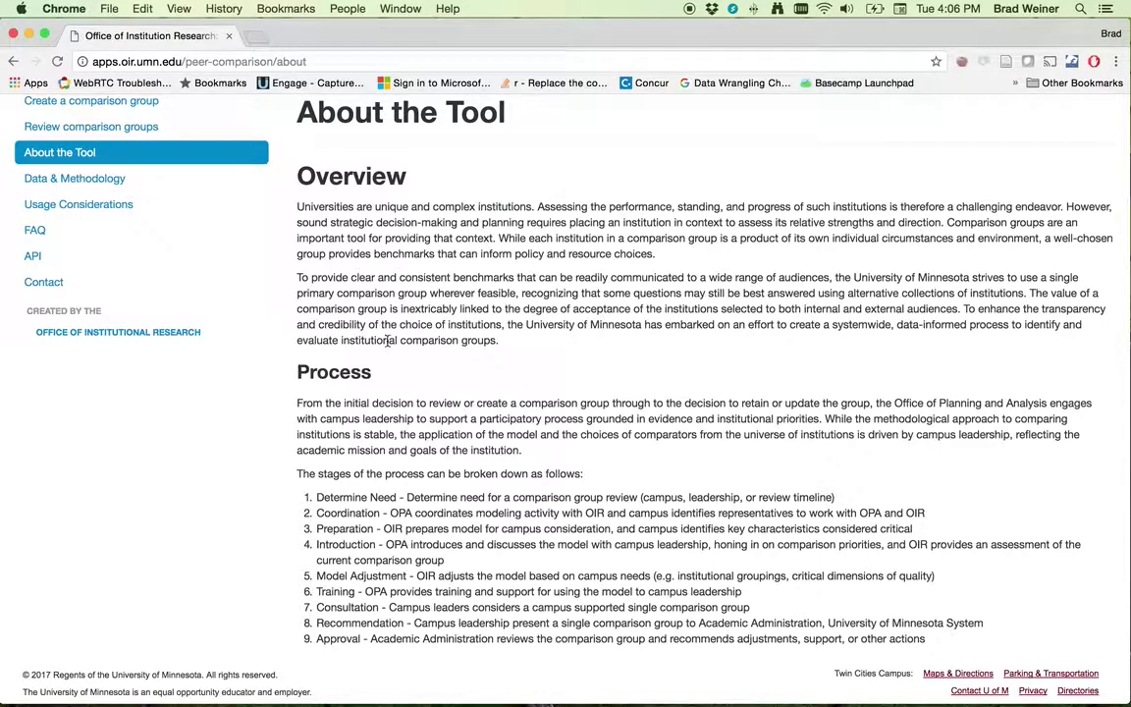
scroll(401, 377, "up", 4)
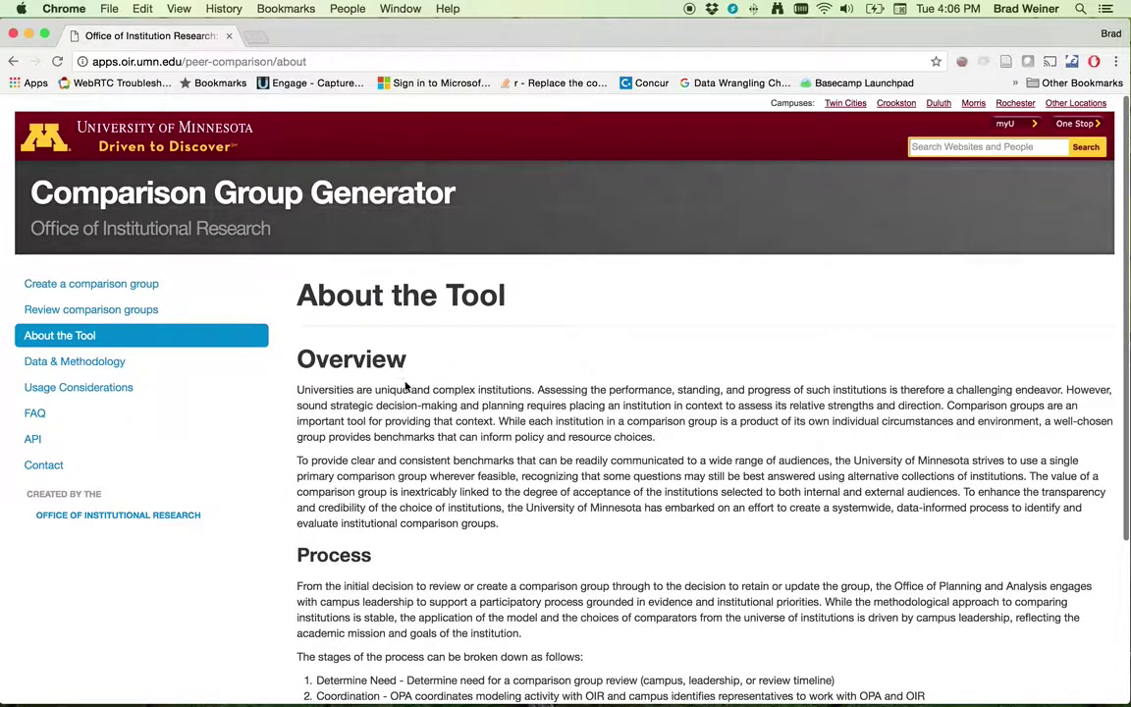
Open the Data & Methodology page and examine the Variables chart and the Statistical methodology section
left_click(119, 359)
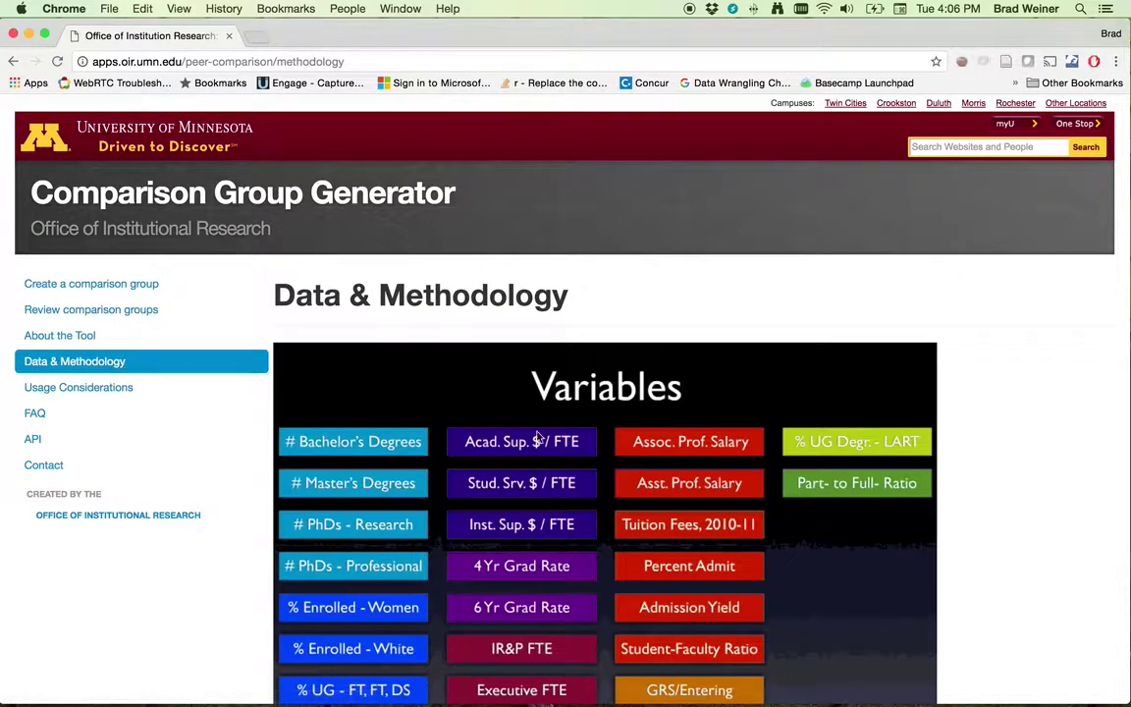
scroll(537, 438, "down", 4)
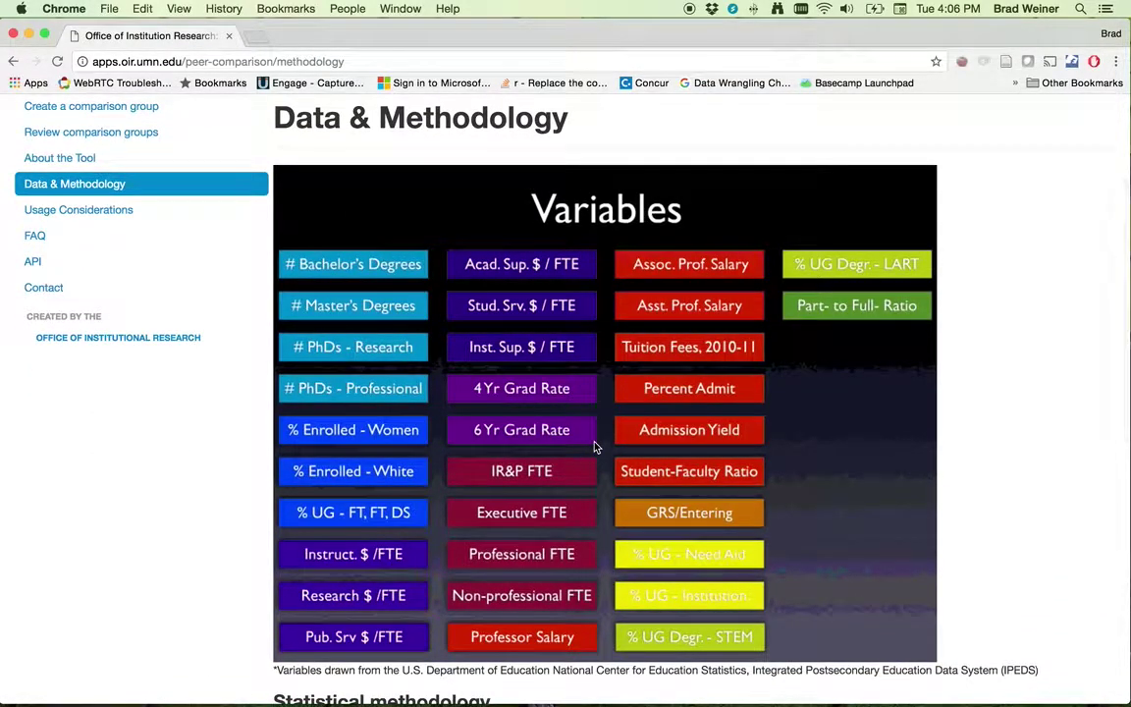
scroll(594, 447, "down", 10)
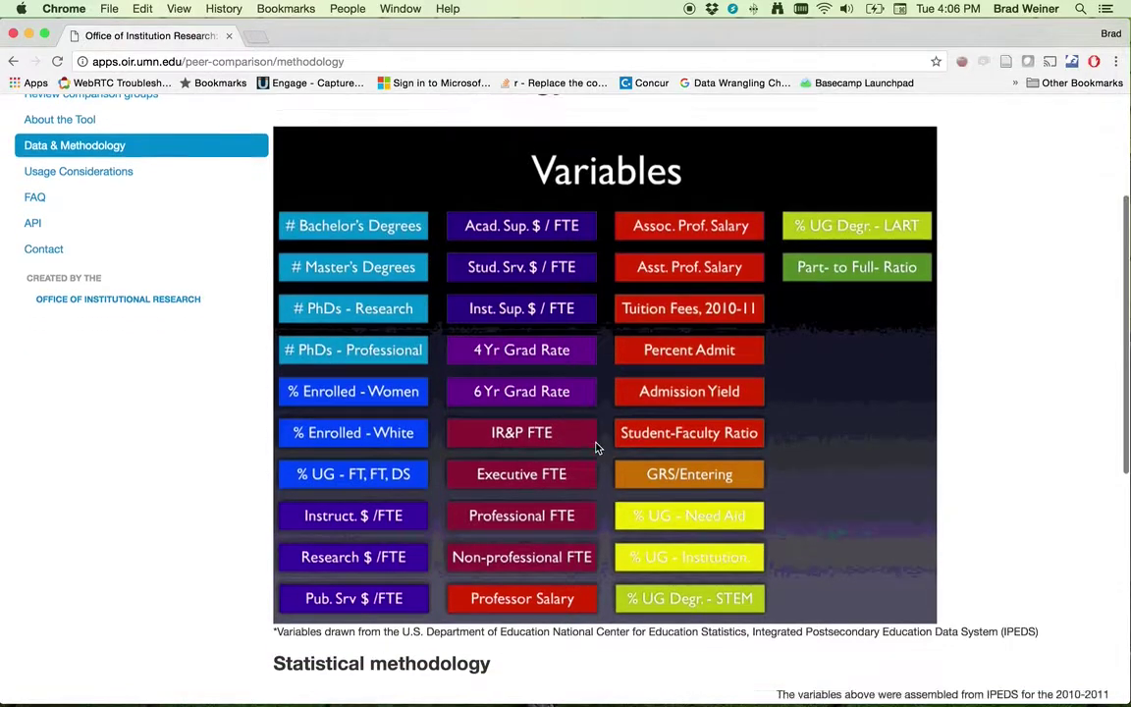
scroll(596, 448, "down", 2)
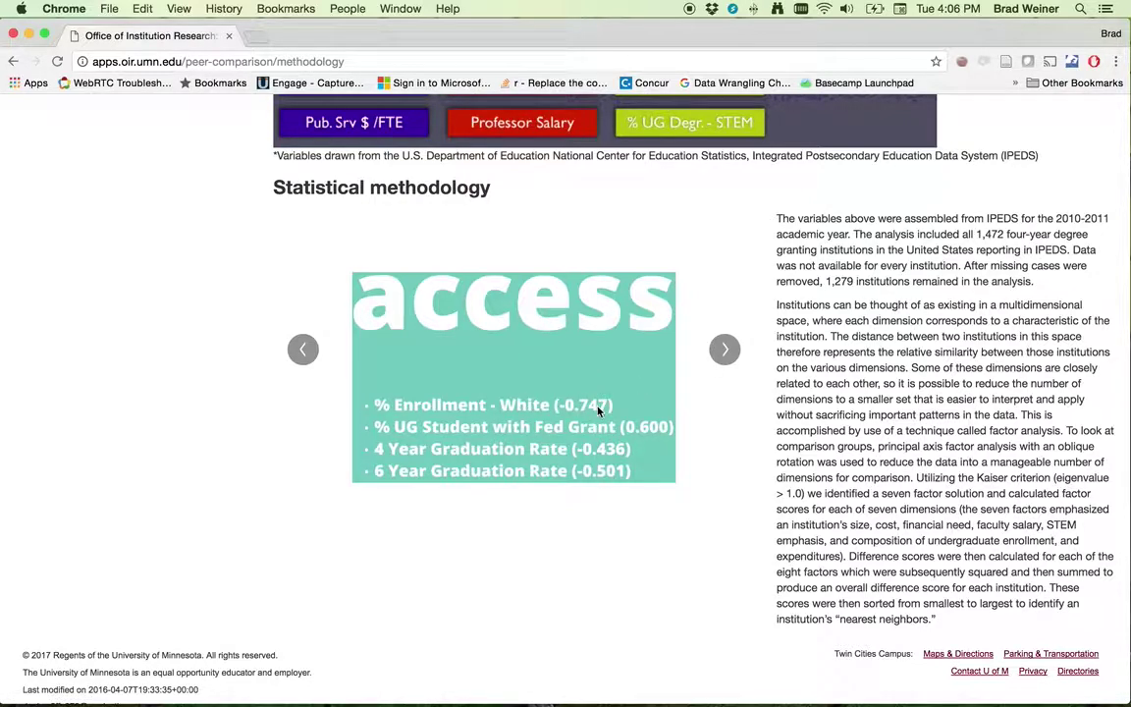
Step through all the factor slides under Statistical methodology, from access to High Tuition/High Aid, and return to the Variables chart
left_click(726, 349)
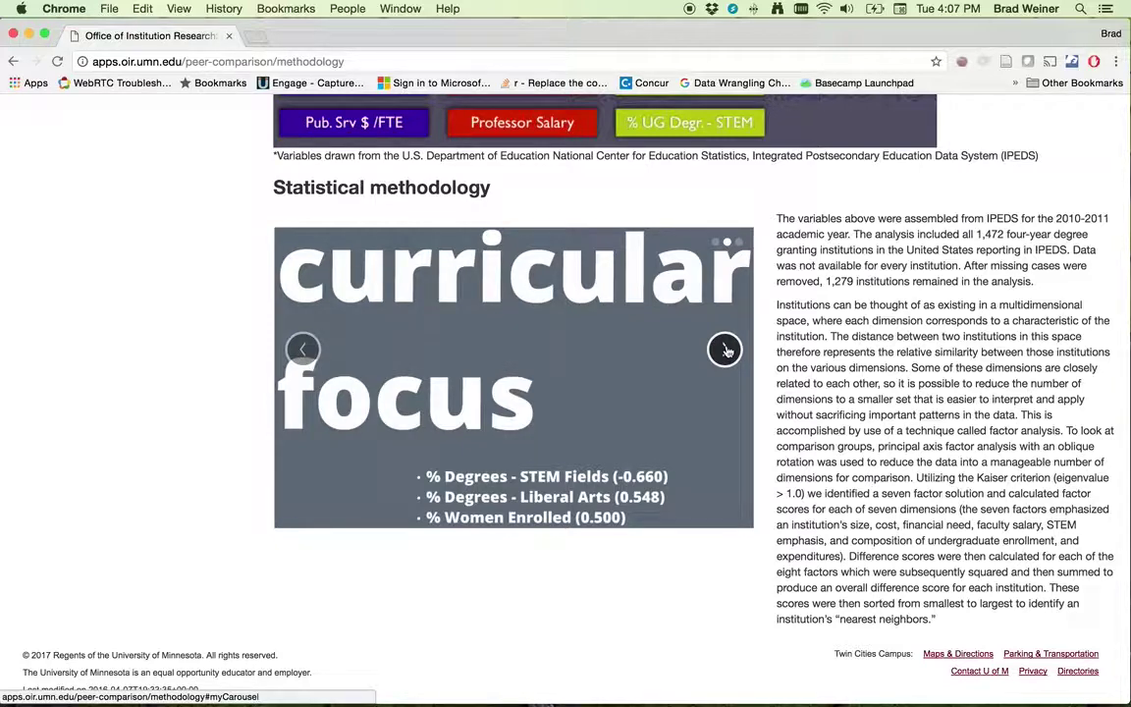
left_click(726, 349)
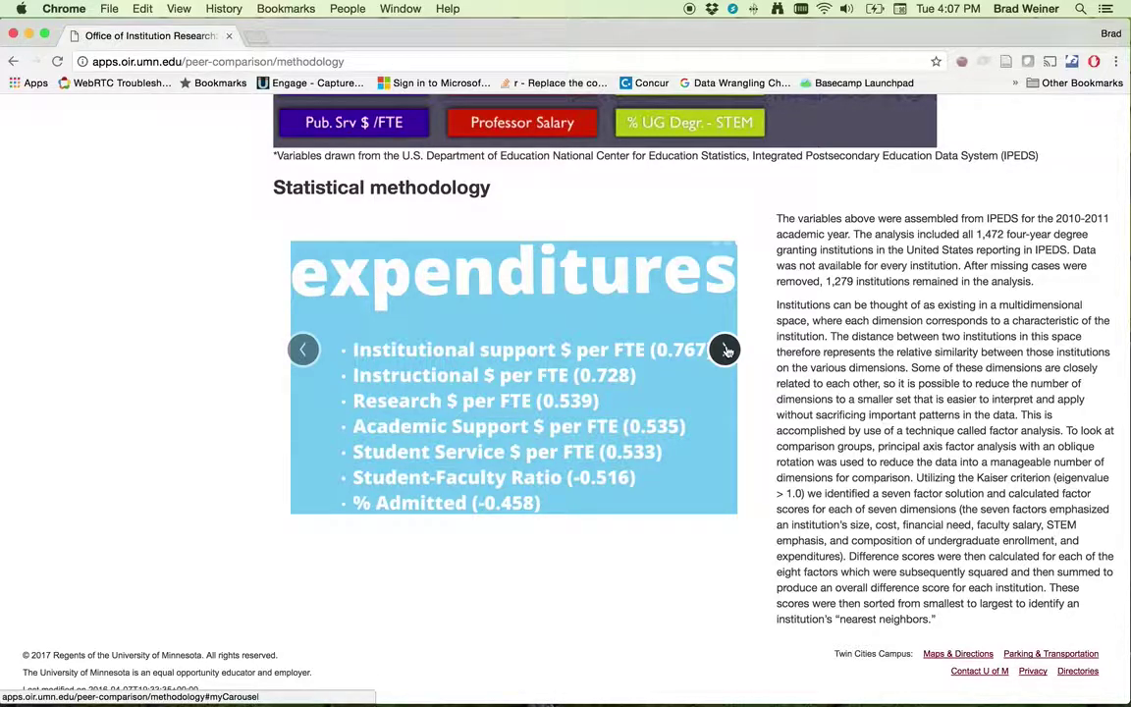
left_click(725, 350)
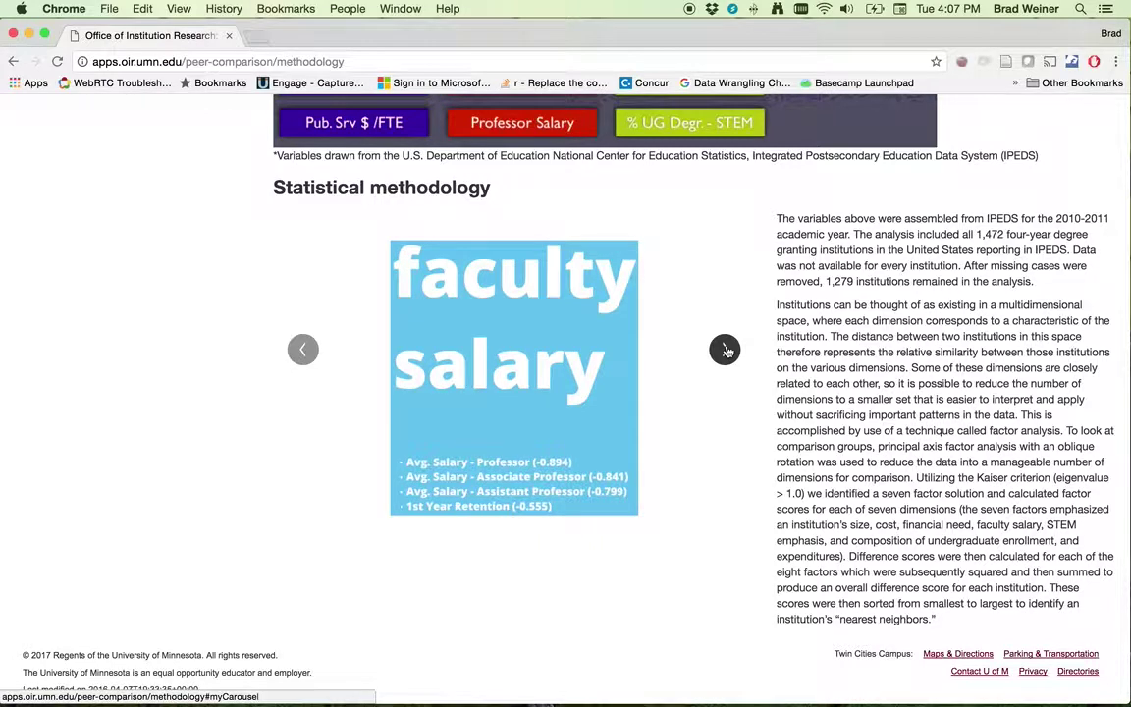
left_click(726, 349)
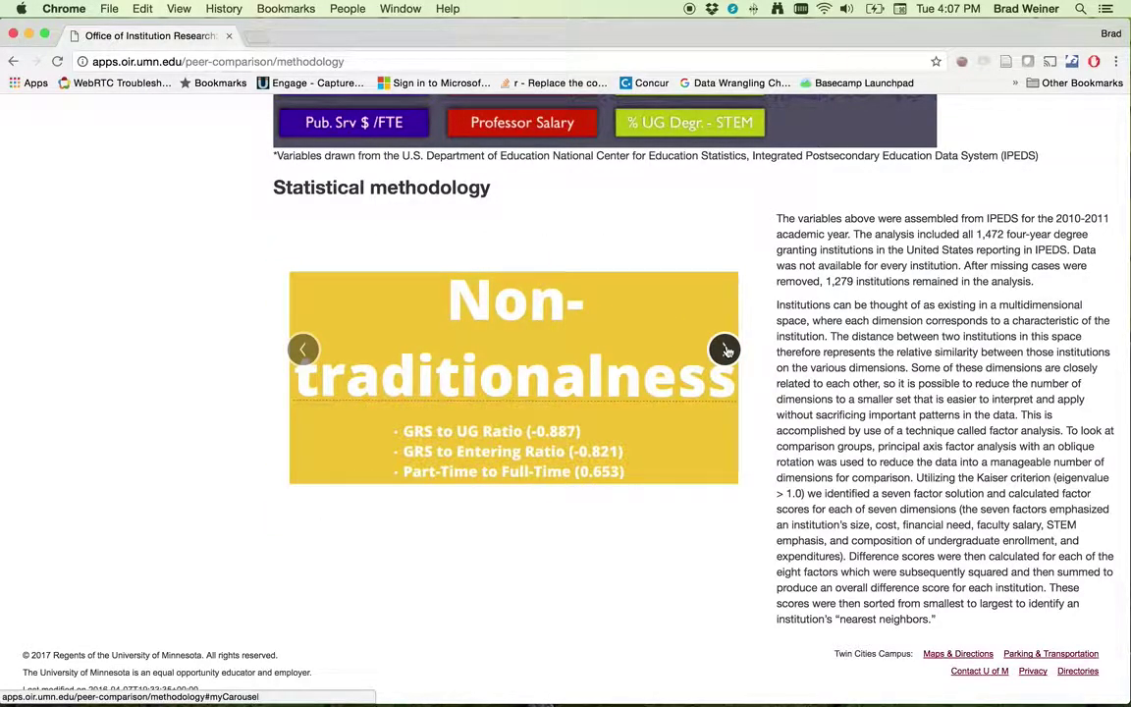
left_click(726, 350)
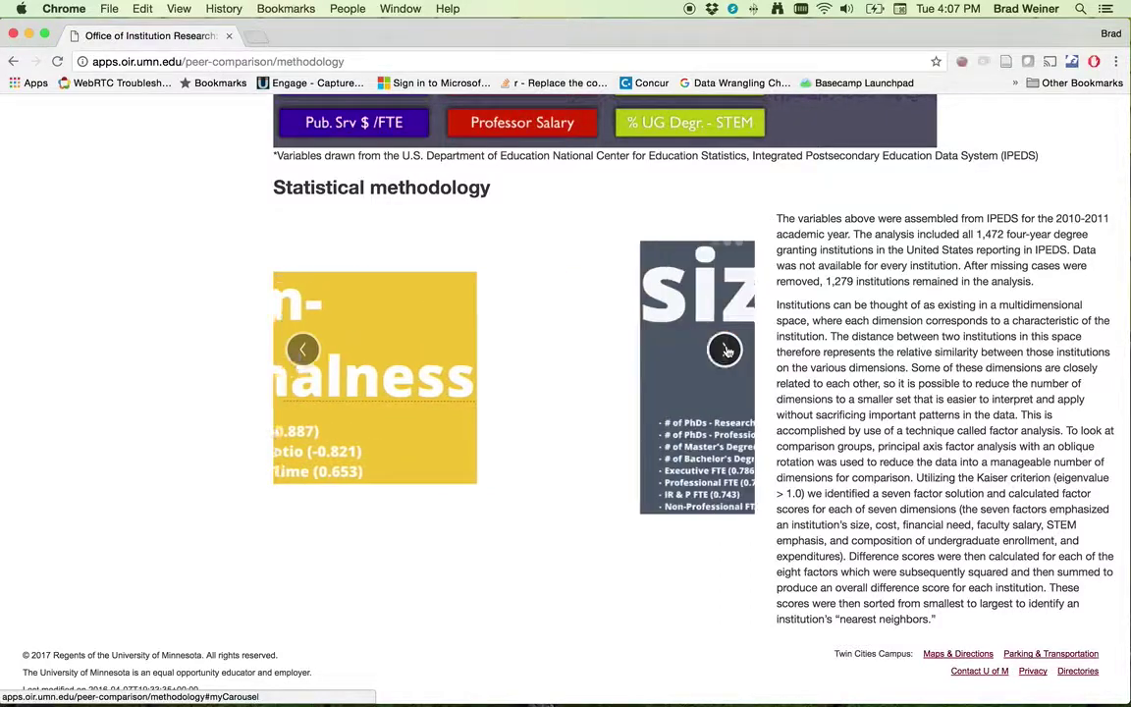
left_click(726, 350)
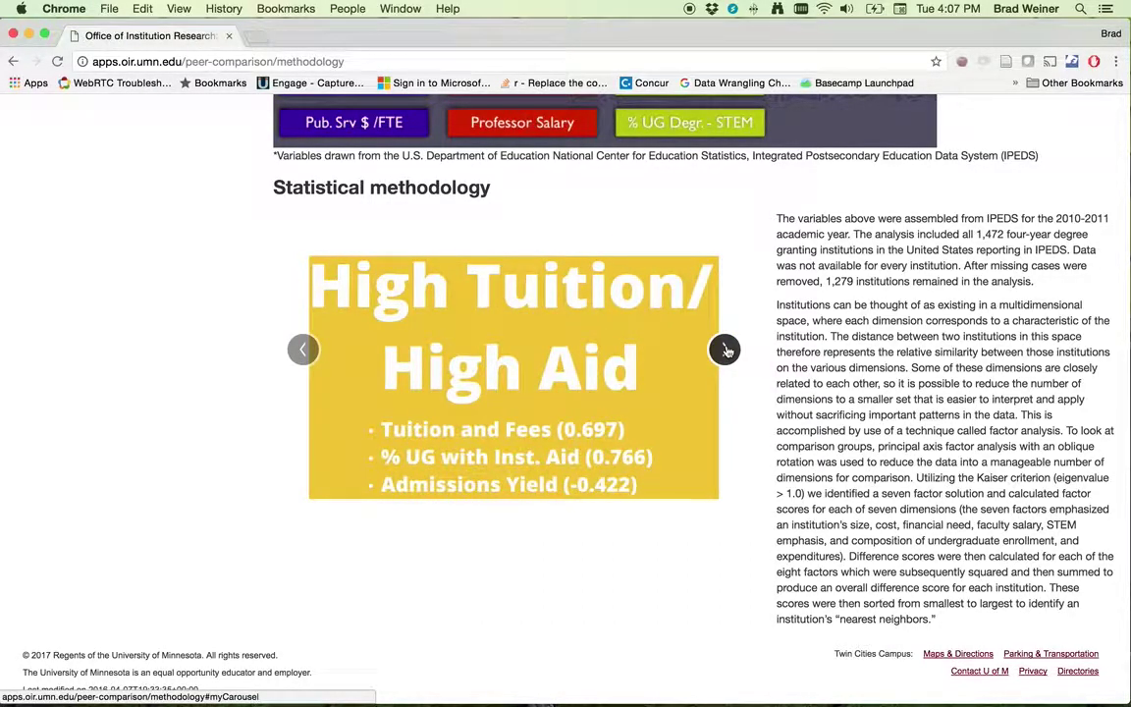
left_click(726, 349)
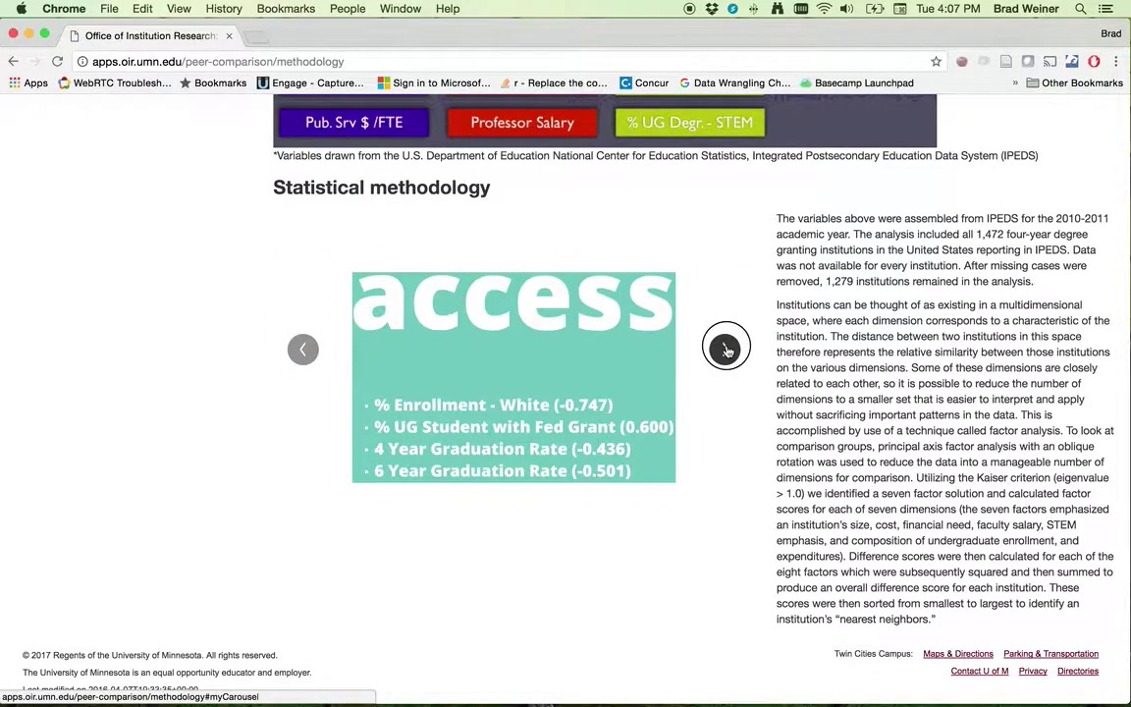
left_click(725, 350)
scroll(535, 369, "up", 10)
scroll(521, 370, "down", 4)
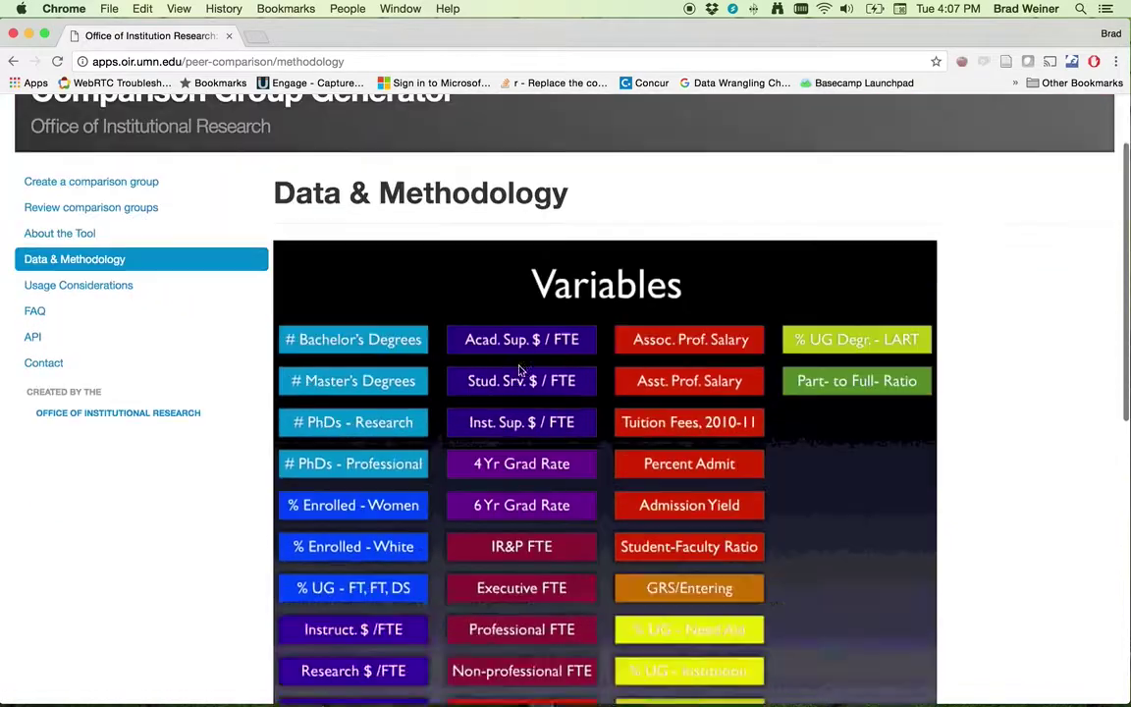
scroll(524, 367, "up", 2)
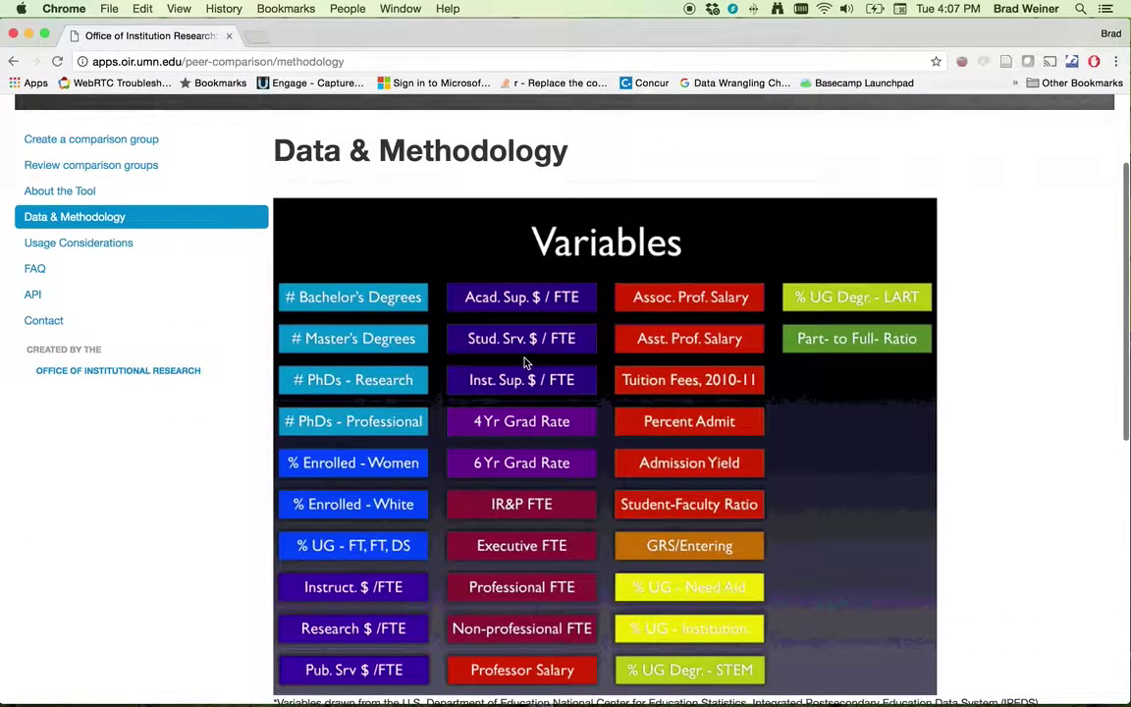
Open the Usage Considerations page and read its principles, and look through the questions on the FAQ page
left_click(109, 244)
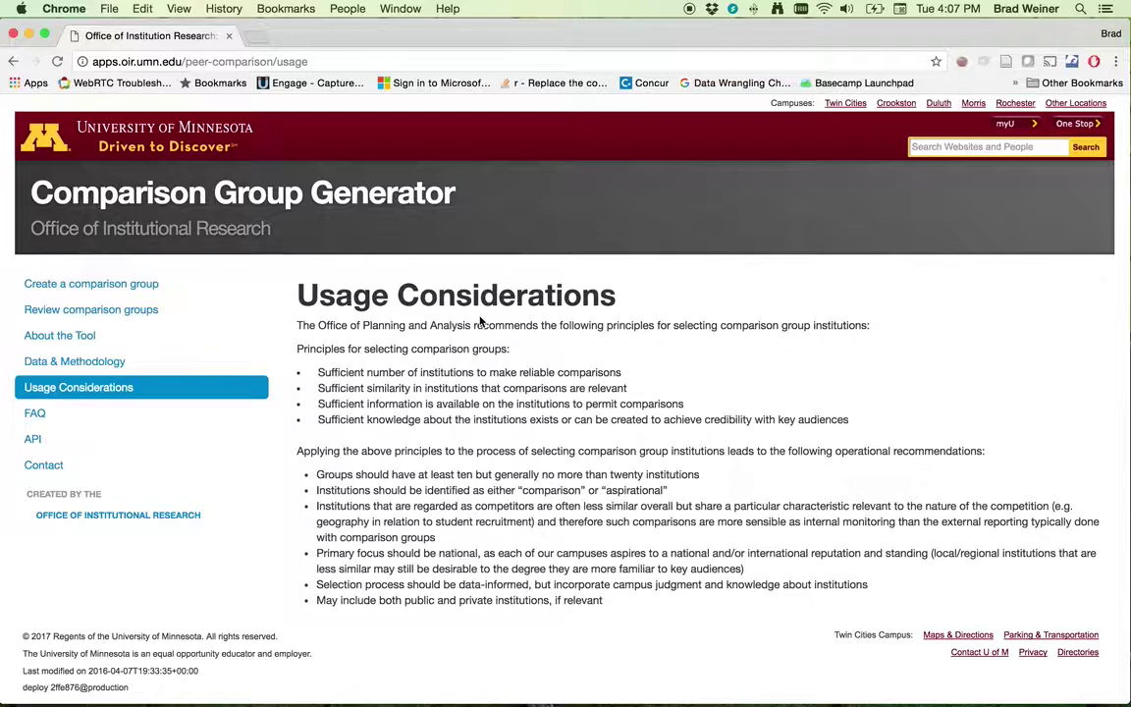
left_click(55, 414)
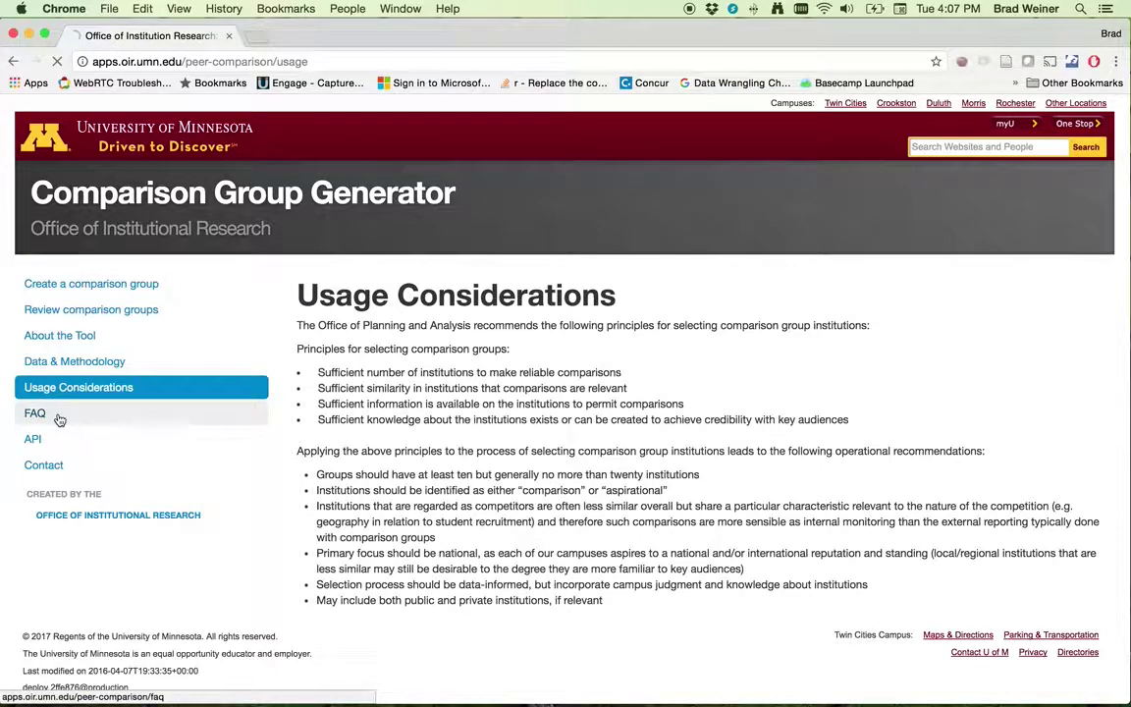
scroll(385, 397, "down", 5)
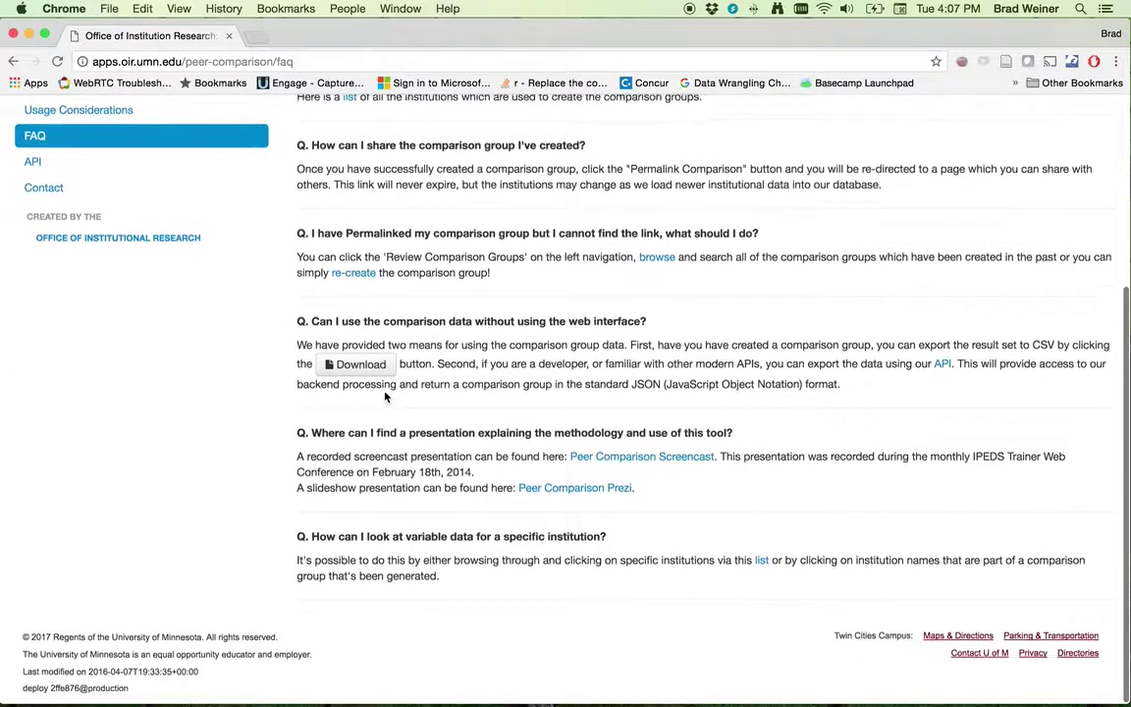
scroll(385, 397, "up", 5)
Look through the Overview, Methods and Examples of the API documentation, and open the Contact page
left_click(48, 444)
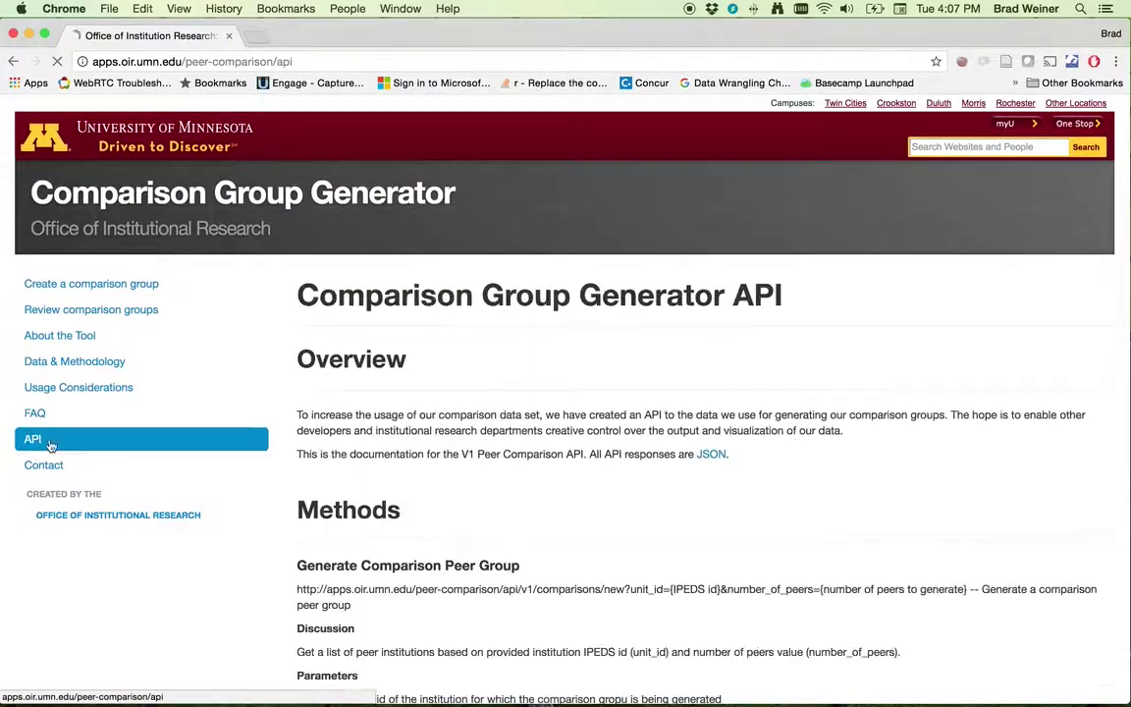
scroll(549, 412, "down", 5)
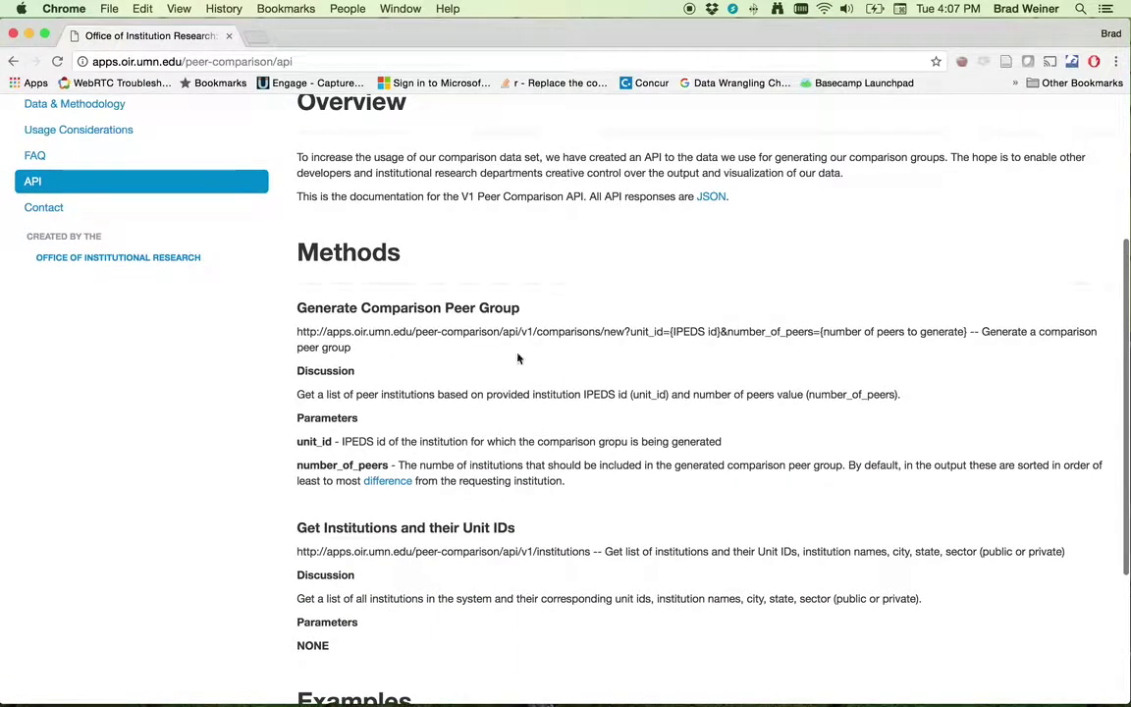
scroll(529, 392, "down", 3)
scroll(528, 392, "down", 2)
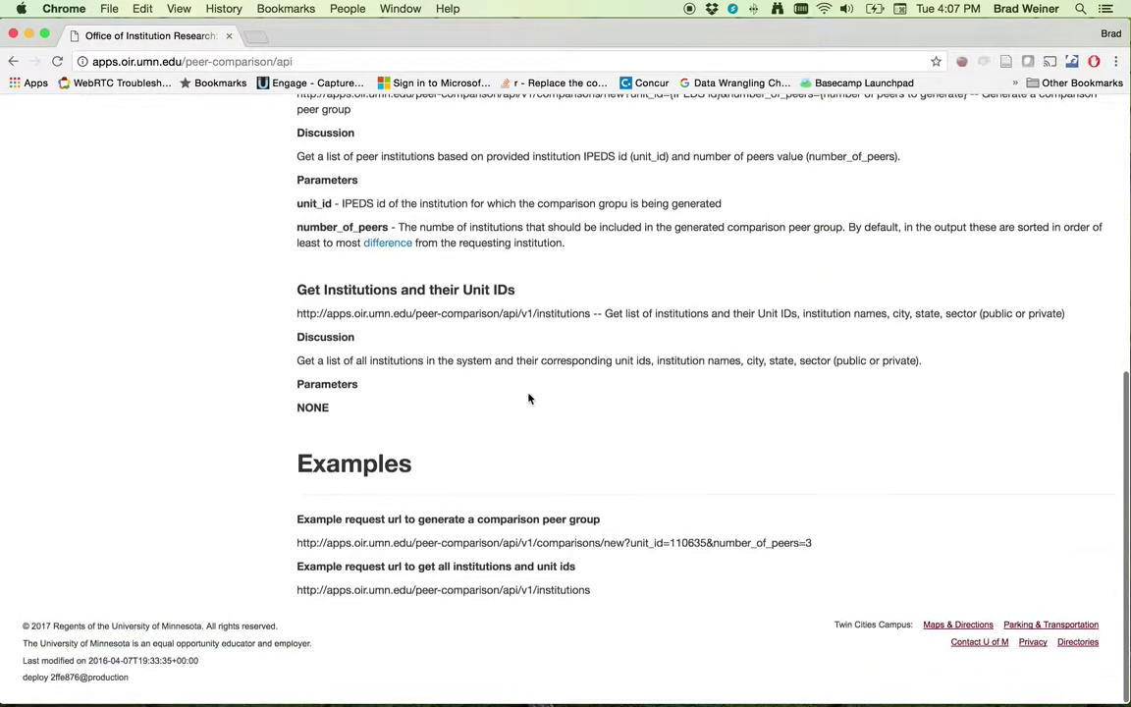
scroll(528, 397, "up", 10)
left_click(56, 466)
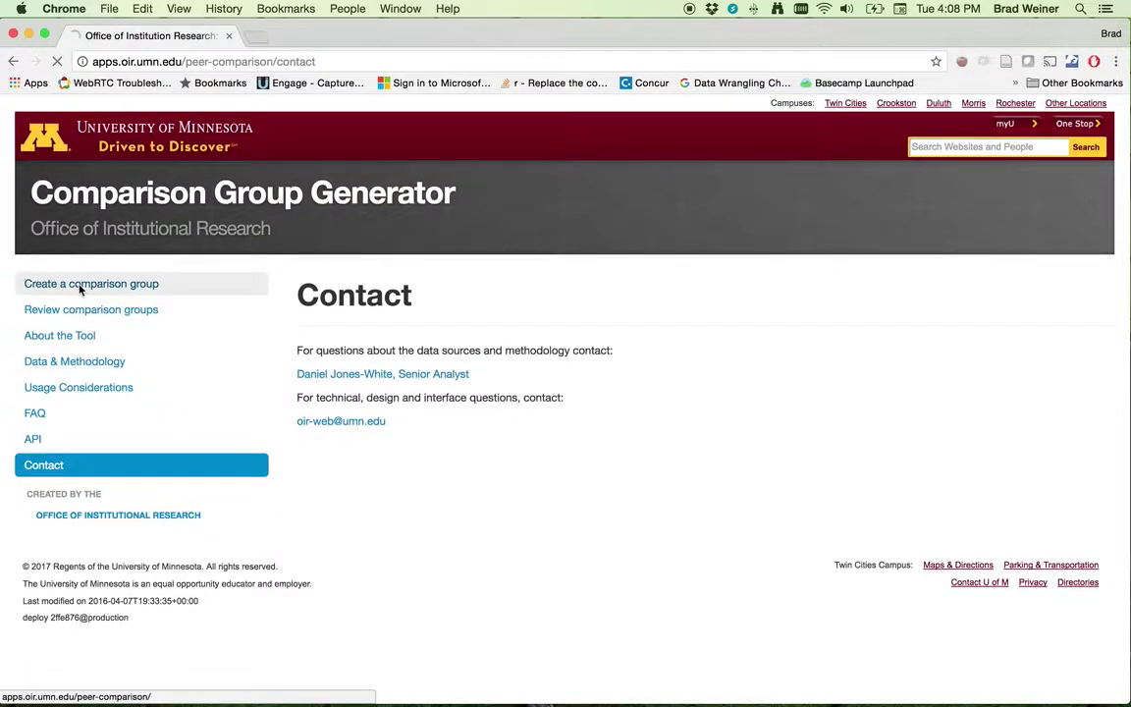
Visit the Office of Institutional Research home page from the comparison group creation form and return to the form
left_click(80, 285)
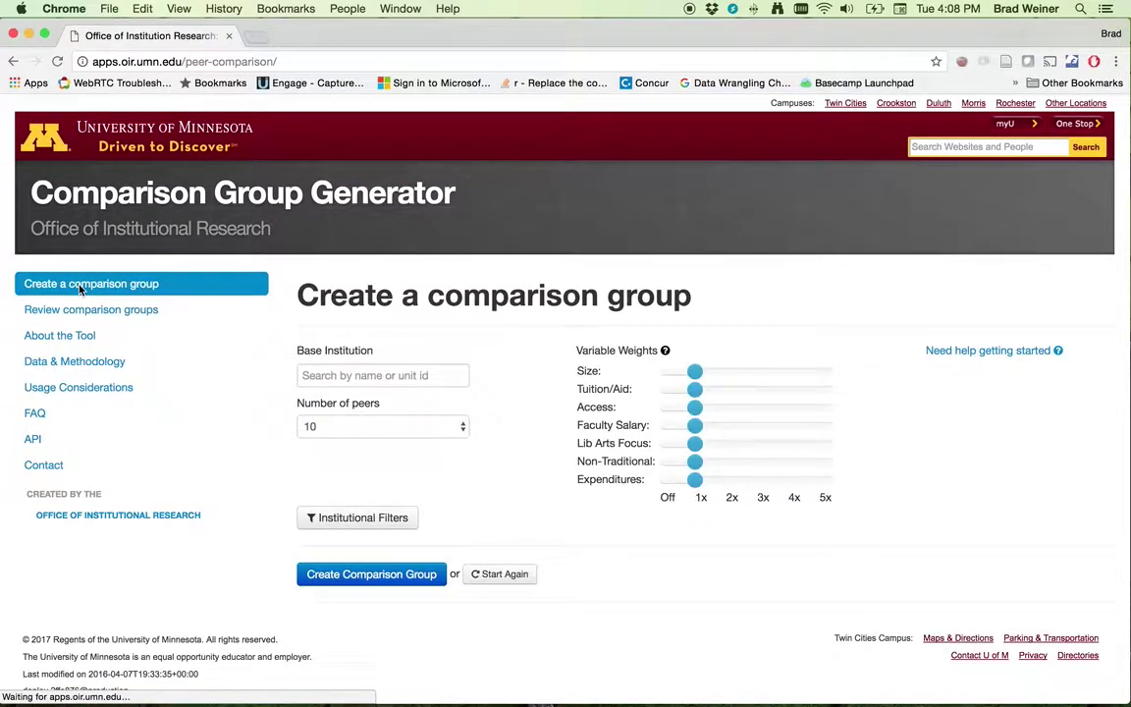
left_click(130, 517)
left_click(13, 61)
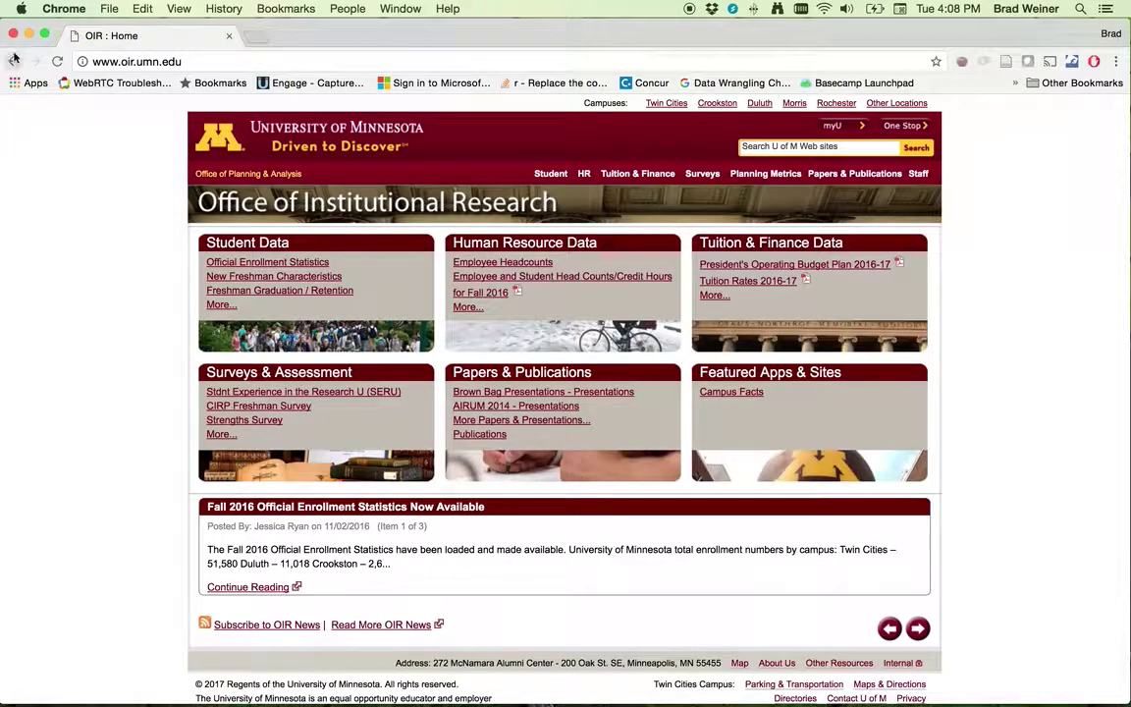
scroll(538, 370, "down", 1)
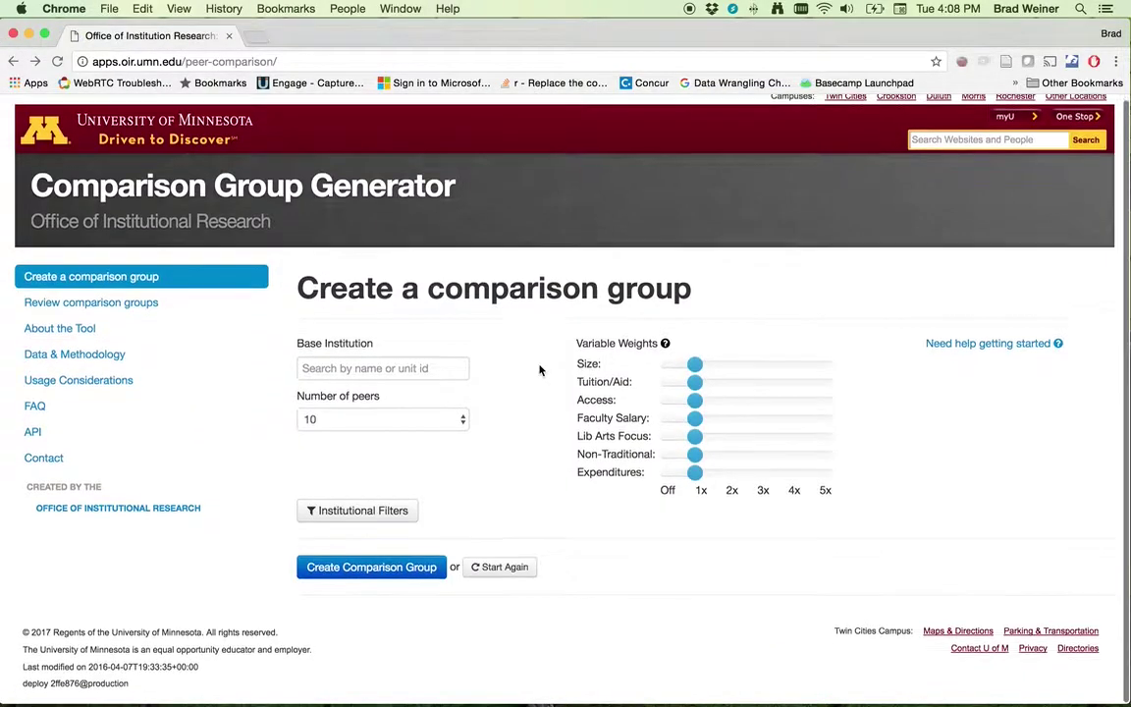
Choose Abilene Christian University as the base institution and set the number of peers to 50
left_click(423, 373)
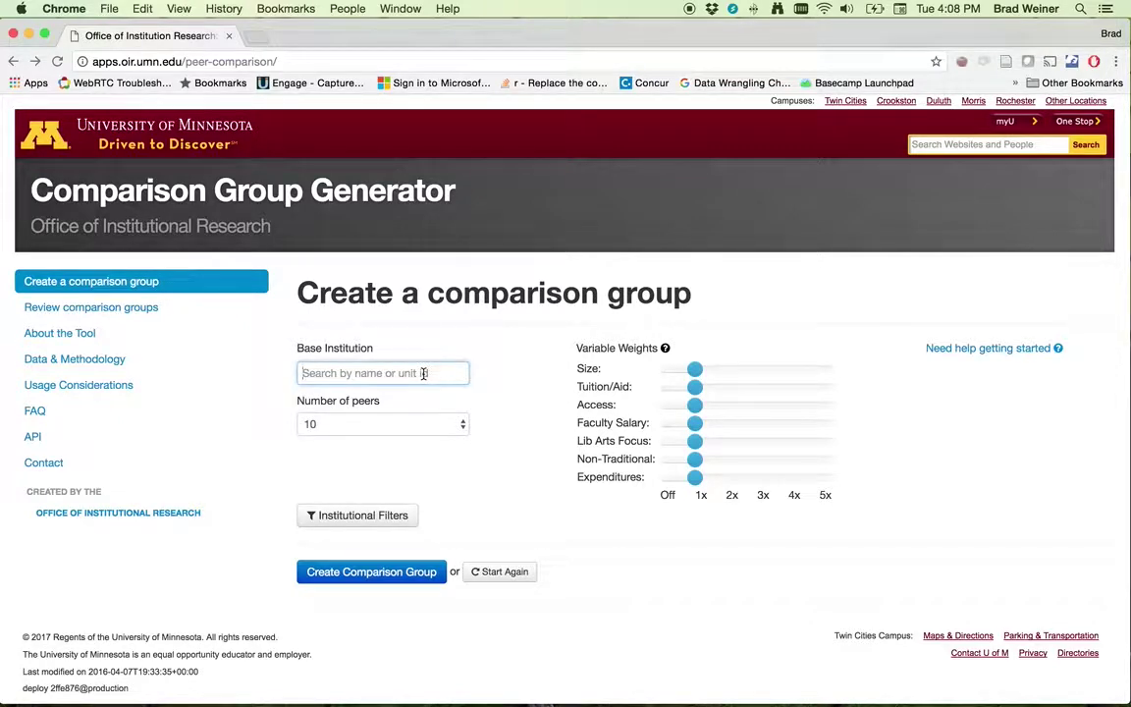
type("Unive")
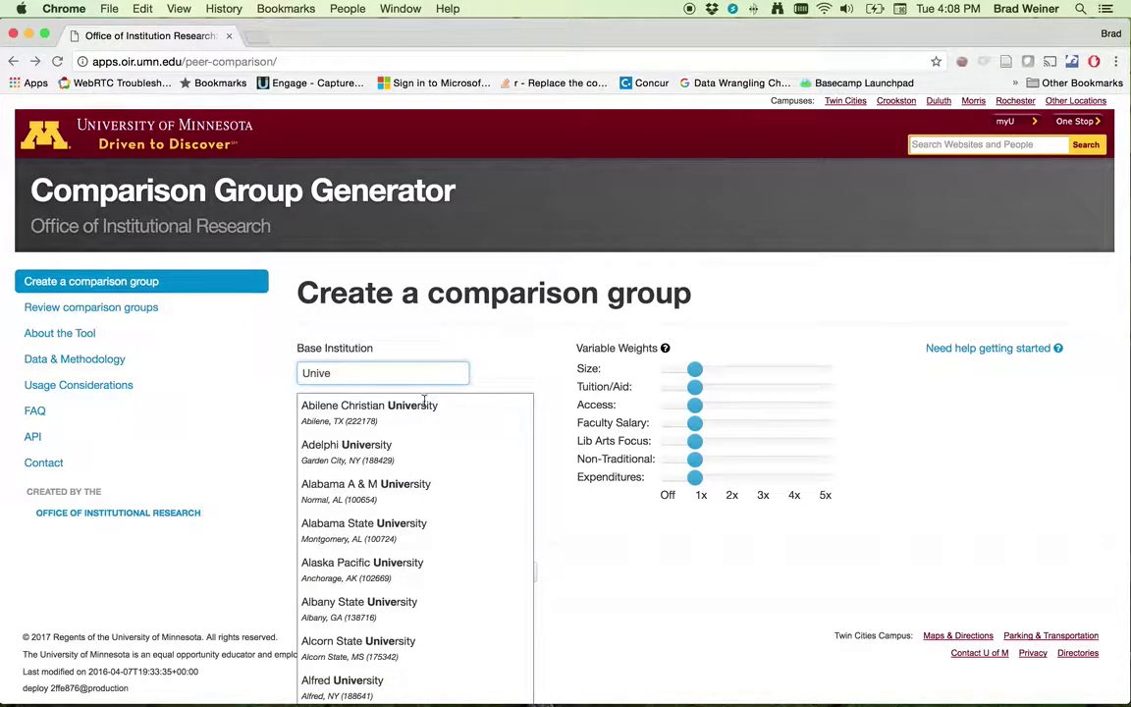
left_click(422, 406)
left_click(392, 426)
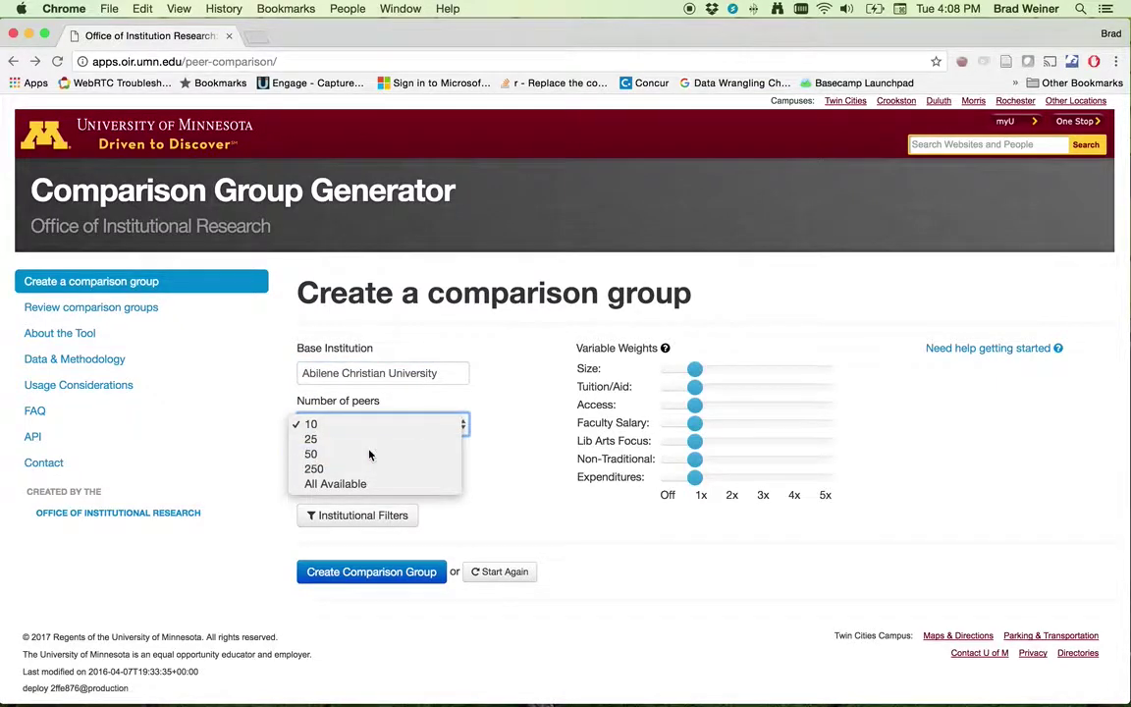
left_click(370, 454)
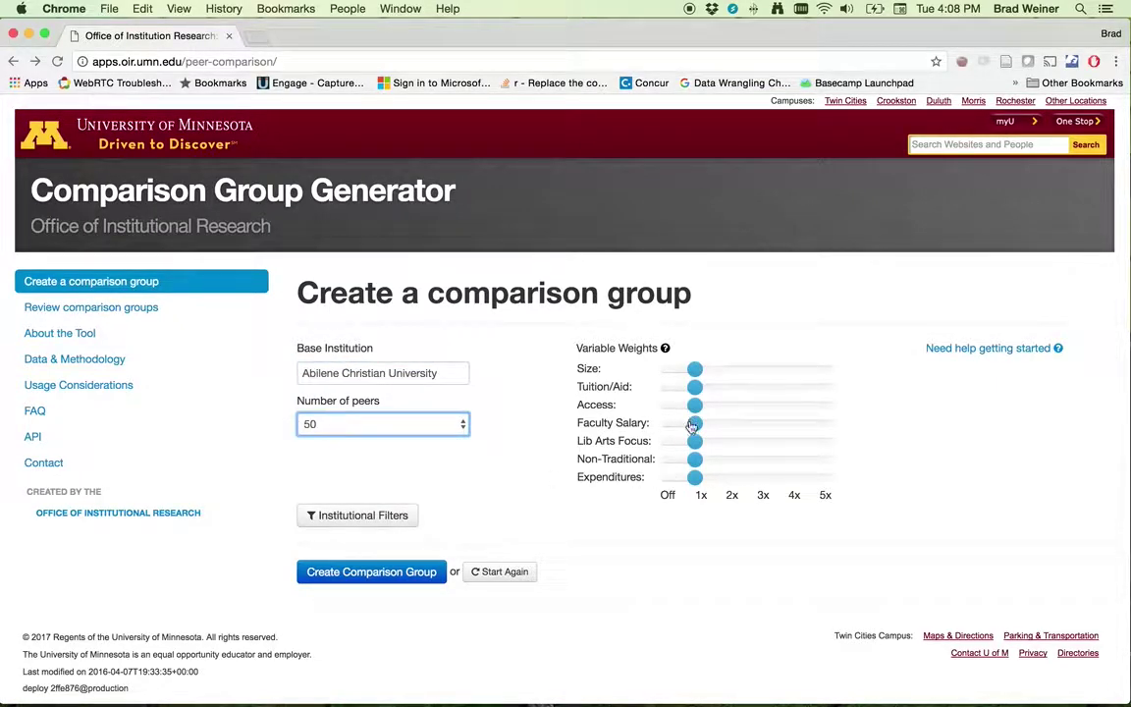
Set the Faculty Salary weight to 5x, create the comparison group and look over its ranked institutions
left_click_drag(694, 423, 884, 422)
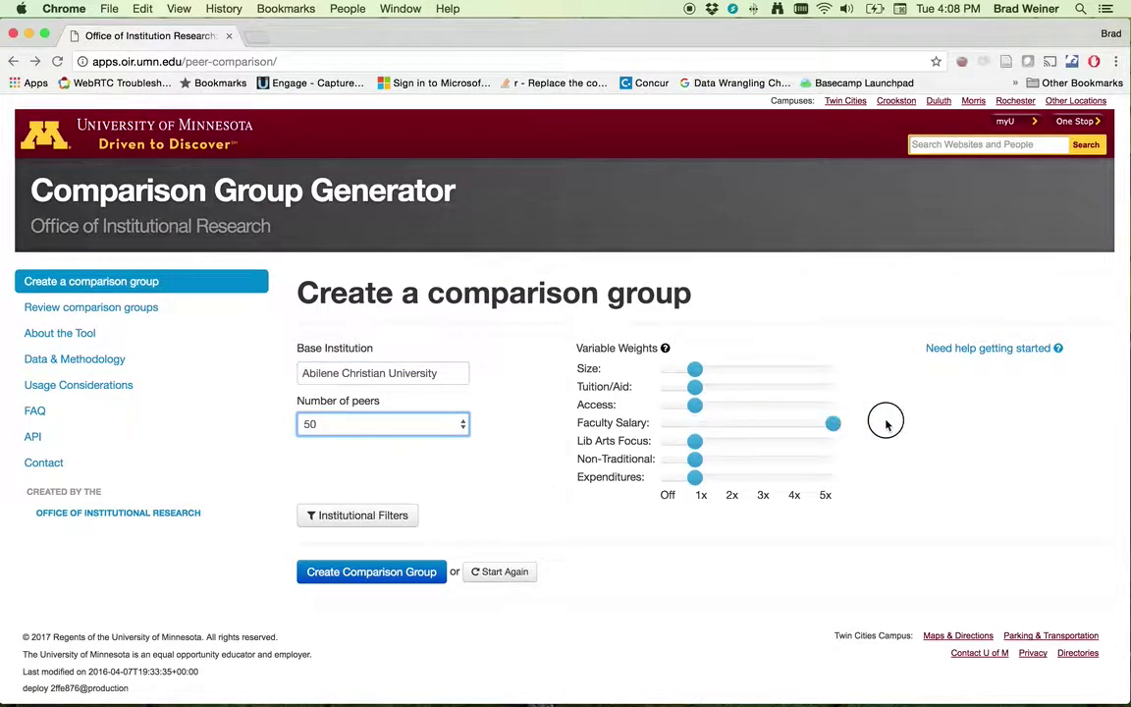
left_click(412, 582)
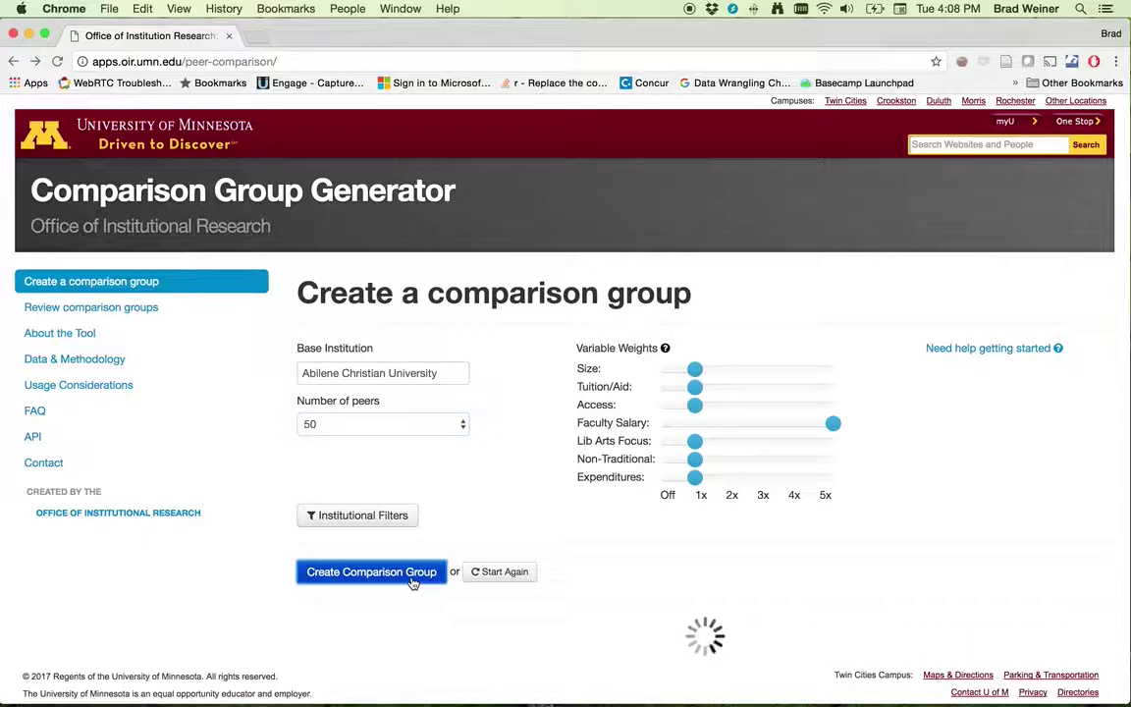
scroll(576, 521, "down", 5)
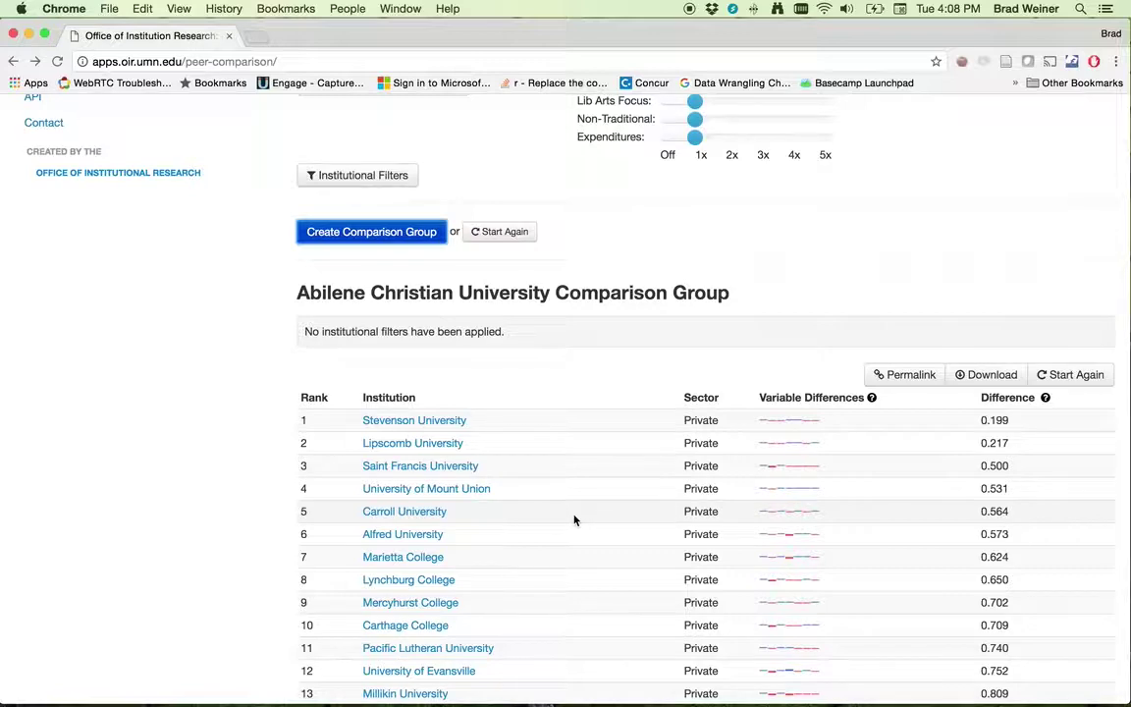
scroll(576, 521, "down", 1)
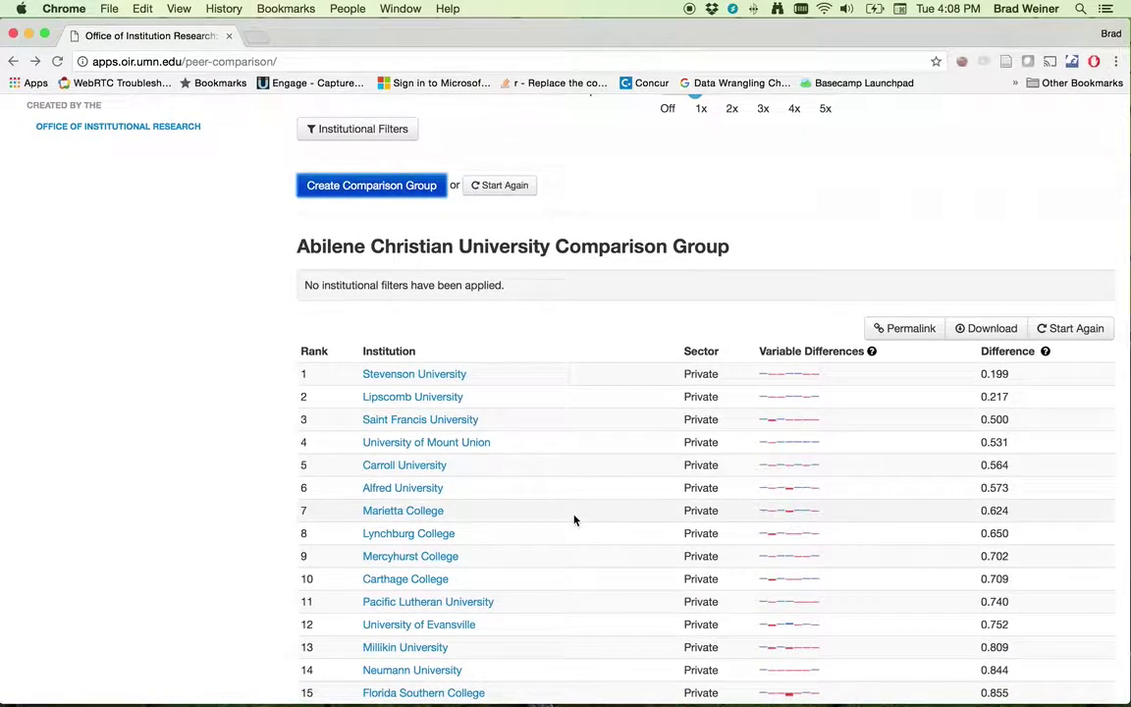
scroll(575, 520, "up", 5)
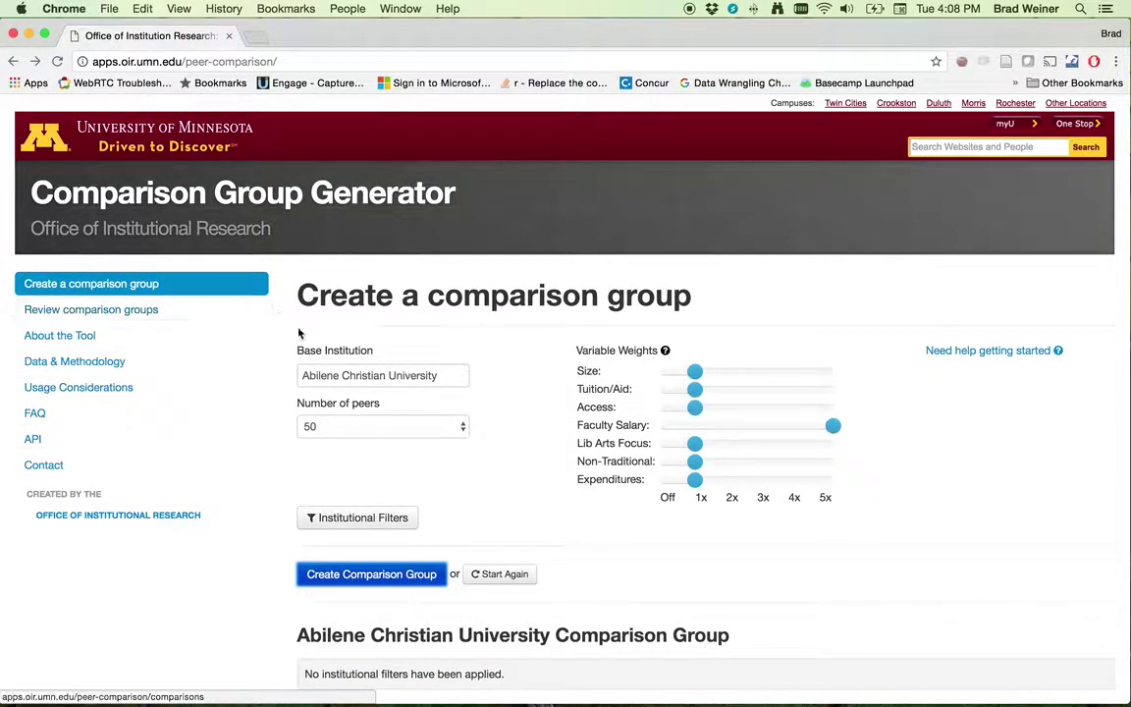
Revisit the blank comparison group form, the list of existing comparison groups and the About the Tool page
left_click(141, 284)
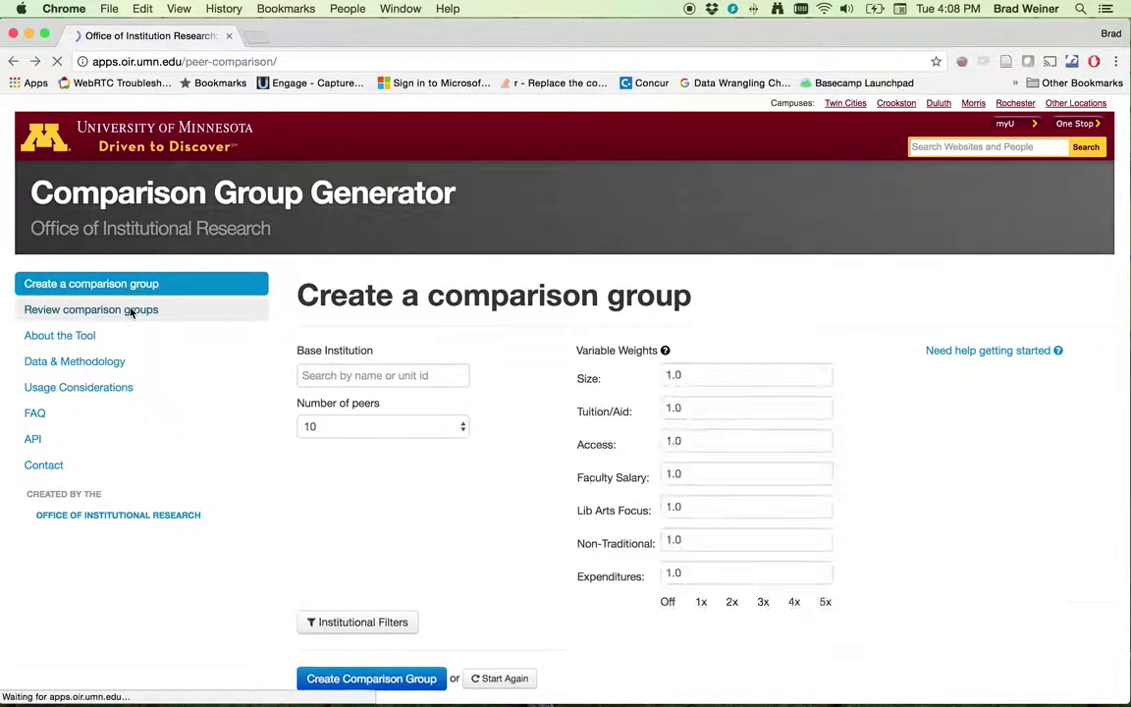
left_click(131, 311)
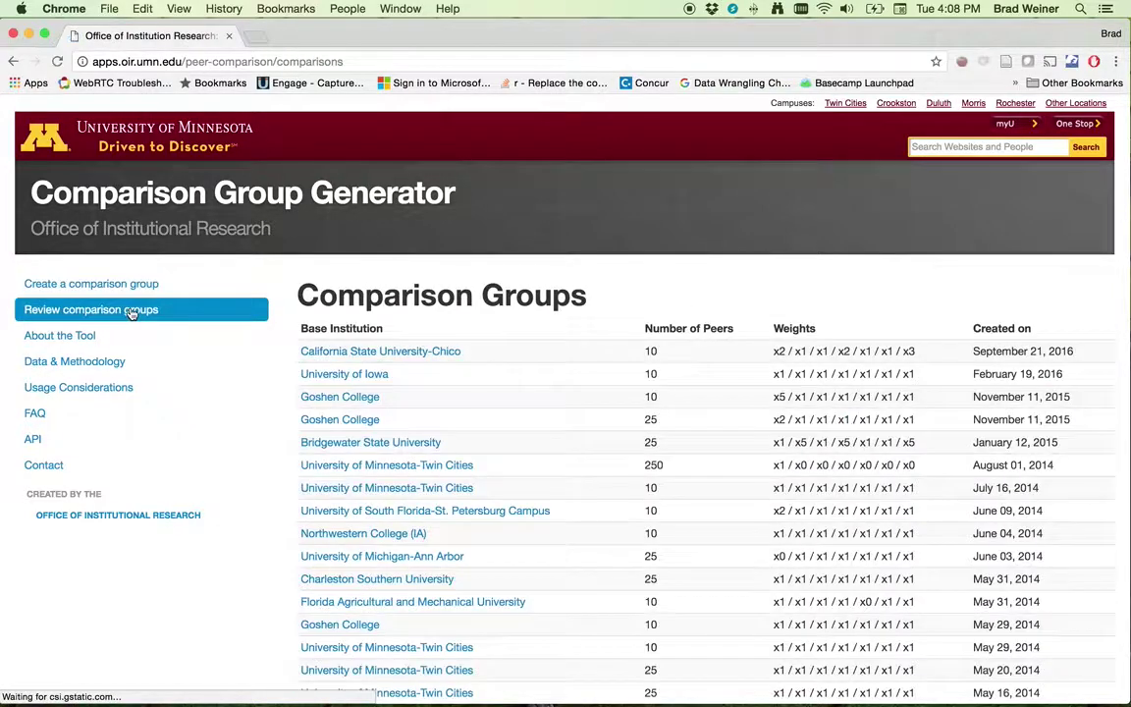
left_click(79, 333)
scroll(471, 315, "down", 5)
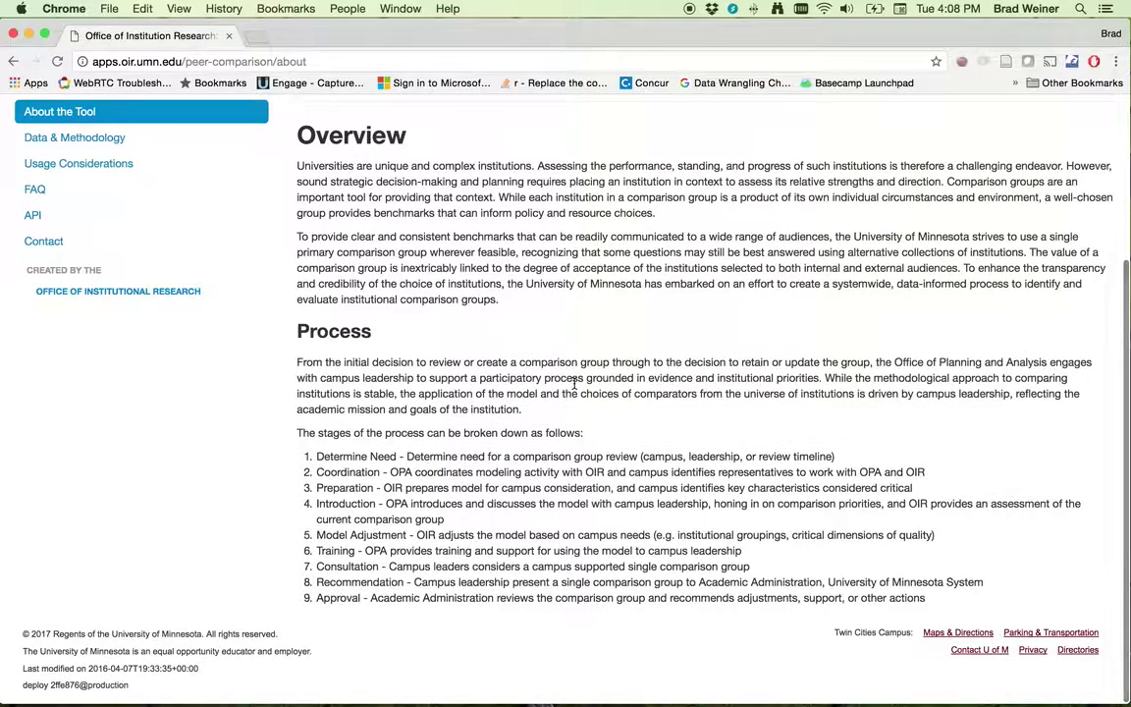
scroll(575, 383, "up", 2)
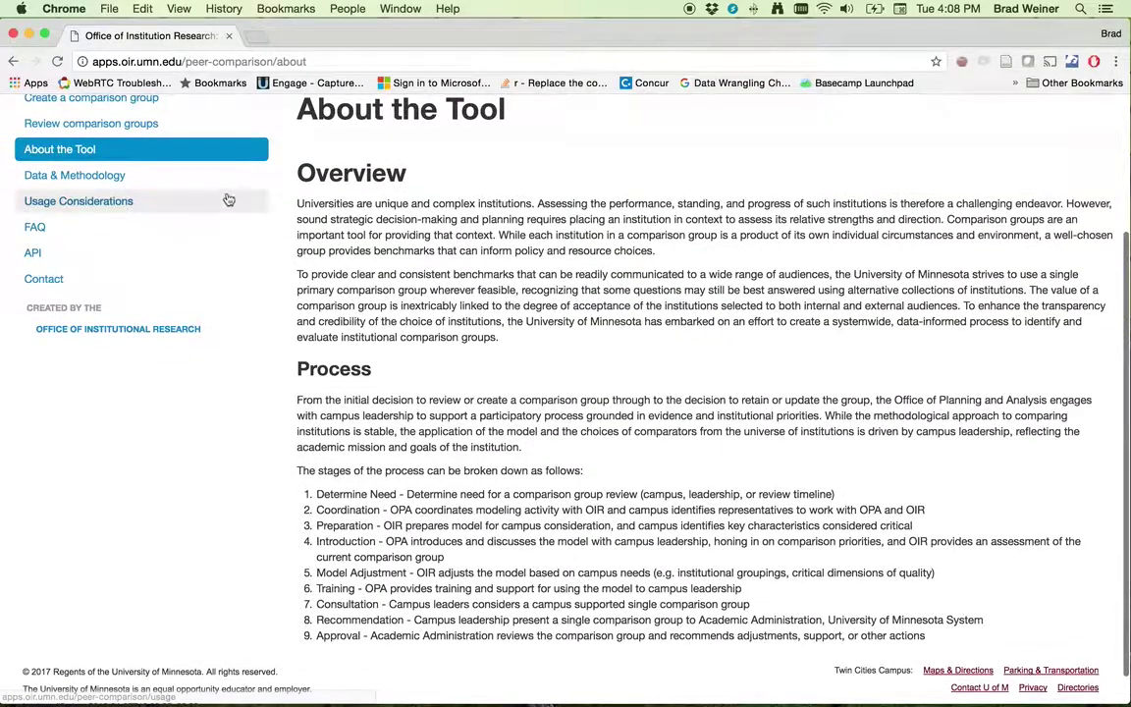
Reopen the Data & Methodology page and scan its Variables chart and Statistical methodology section
left_click(133, 173)
scroll(613, 334, "down", 3)
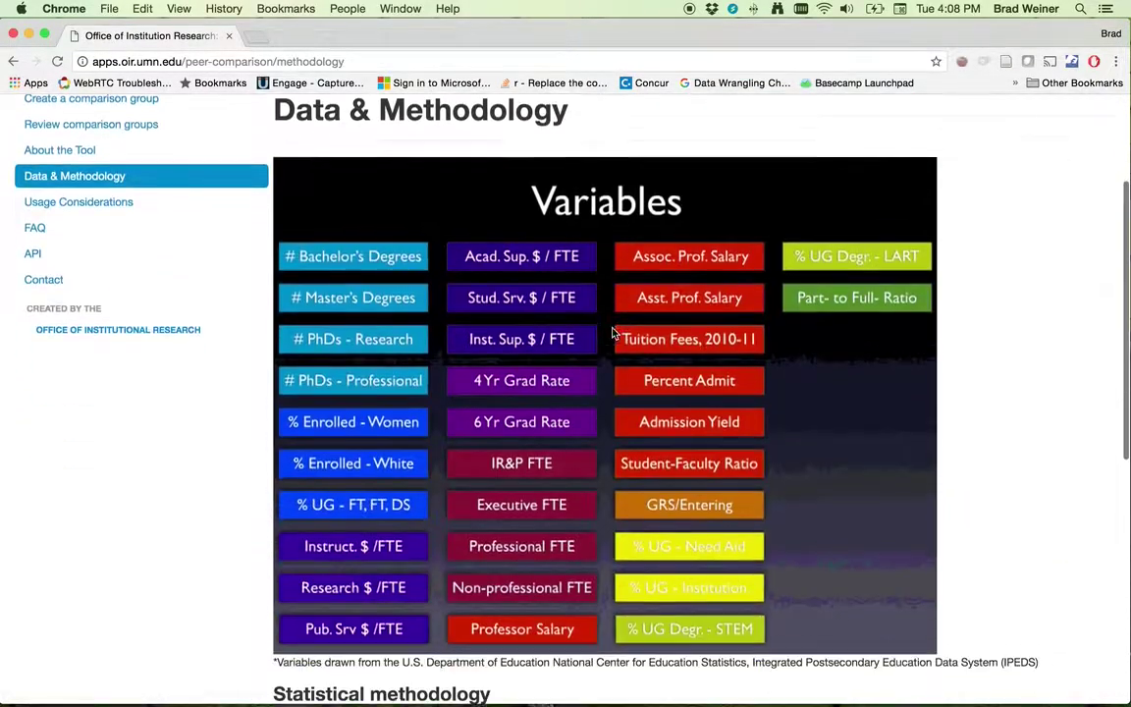
scroll(612, 334, "down", 6)
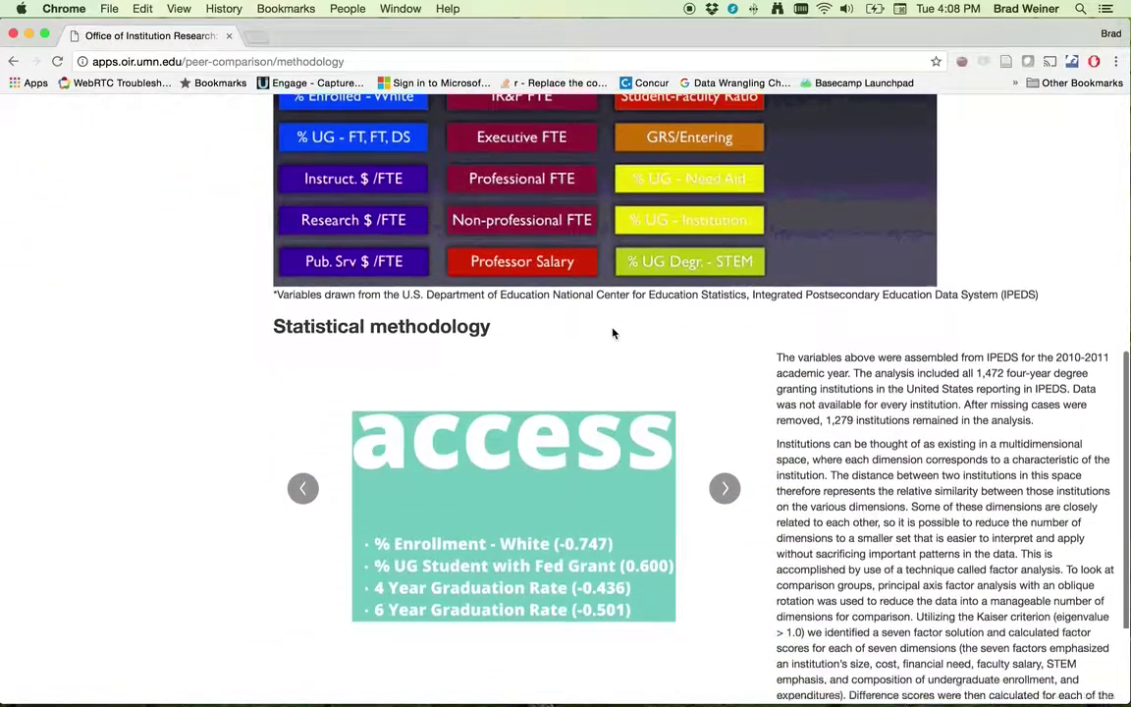
scroll(613, 334, "down", 3)
scroll(612, 334, "up", 10)
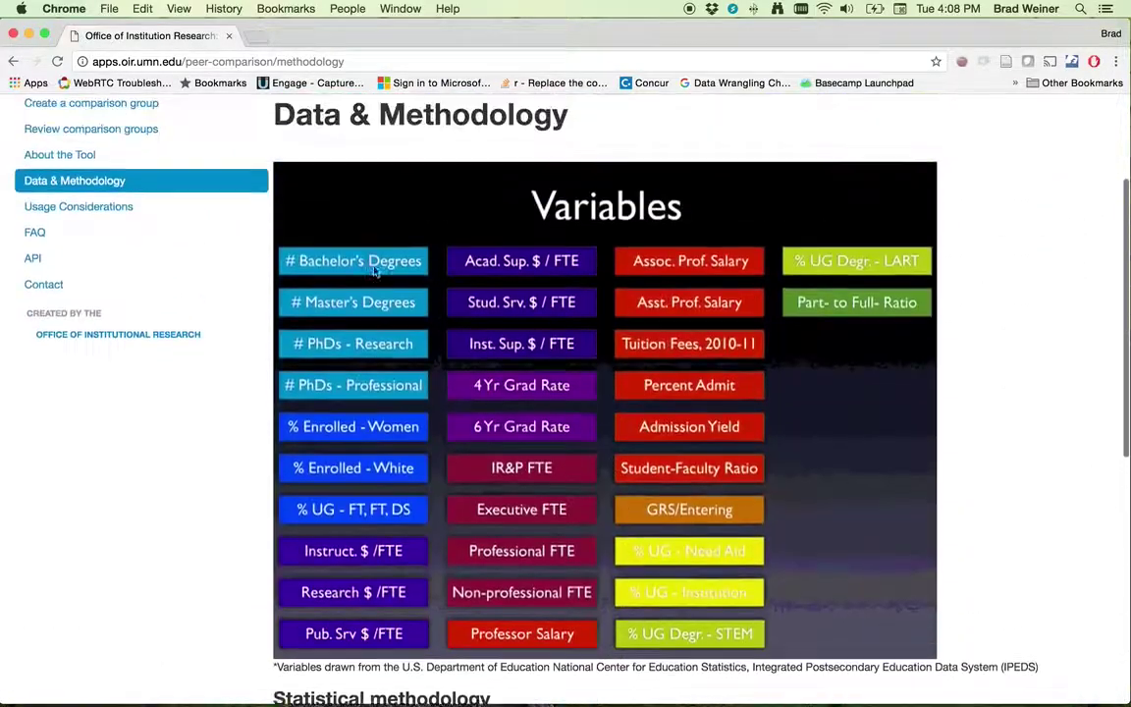
Revisit the Usage Considerations, FAQ, API and Contact pages in turn
left_click(94, 285)
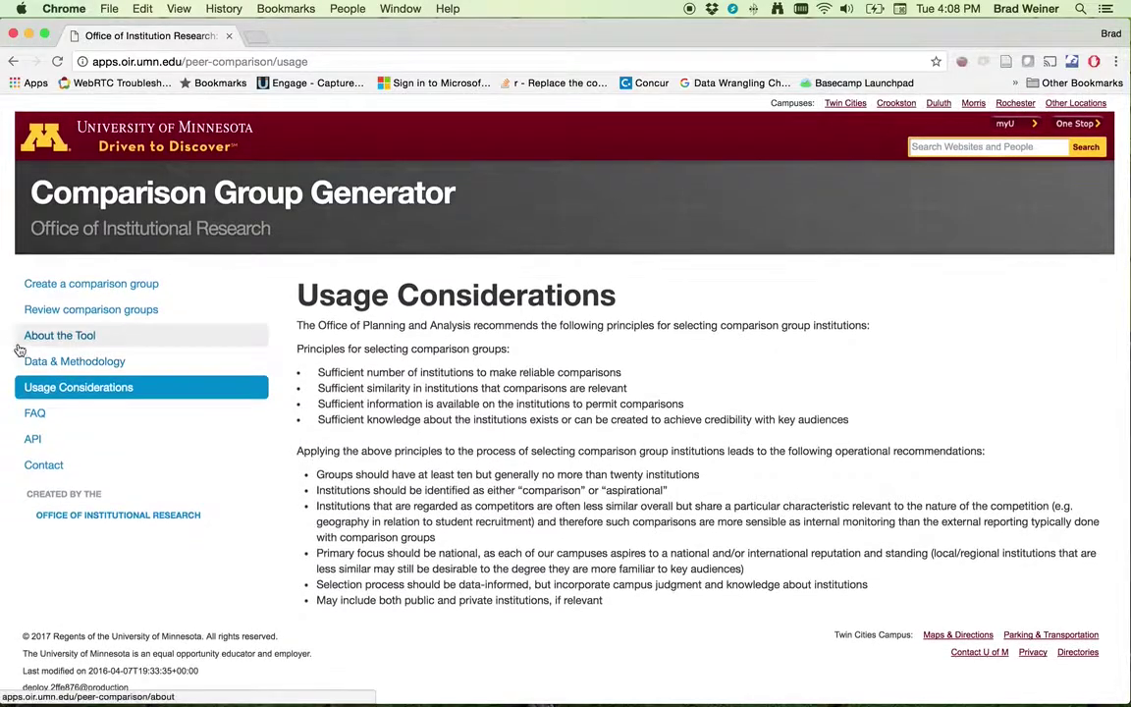
left_click(36, 413)
scroll(172, 416, "down", 5)
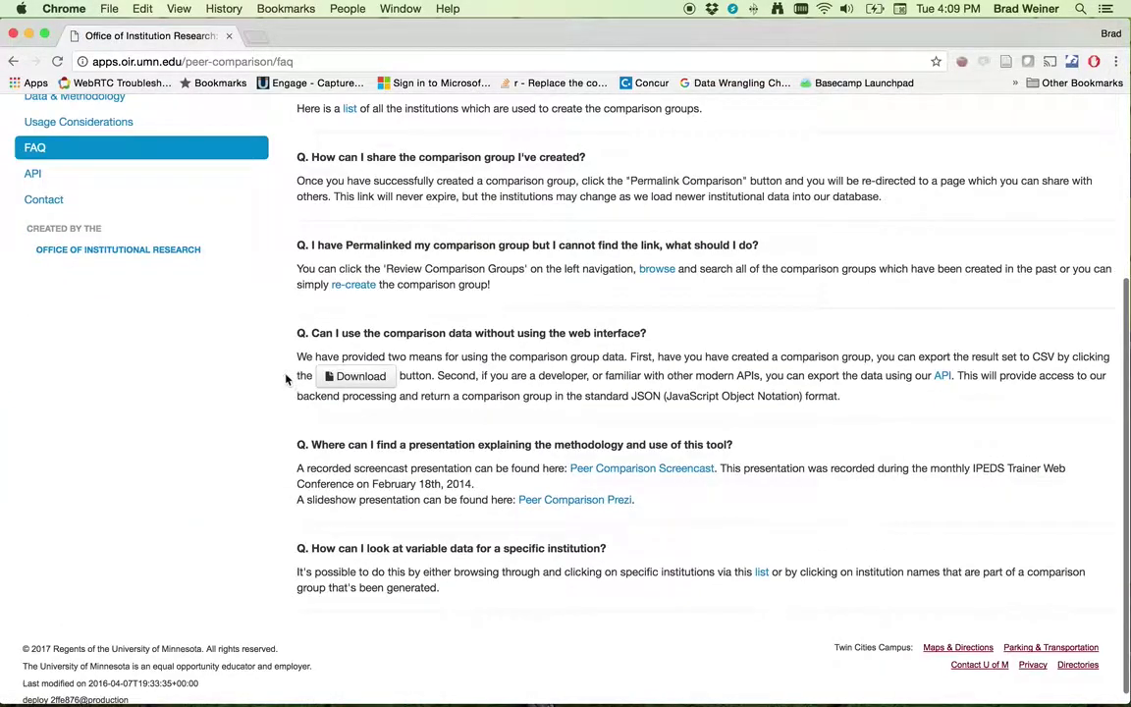
scroll(197, 344, "up", 2)
left_click(37, 275)
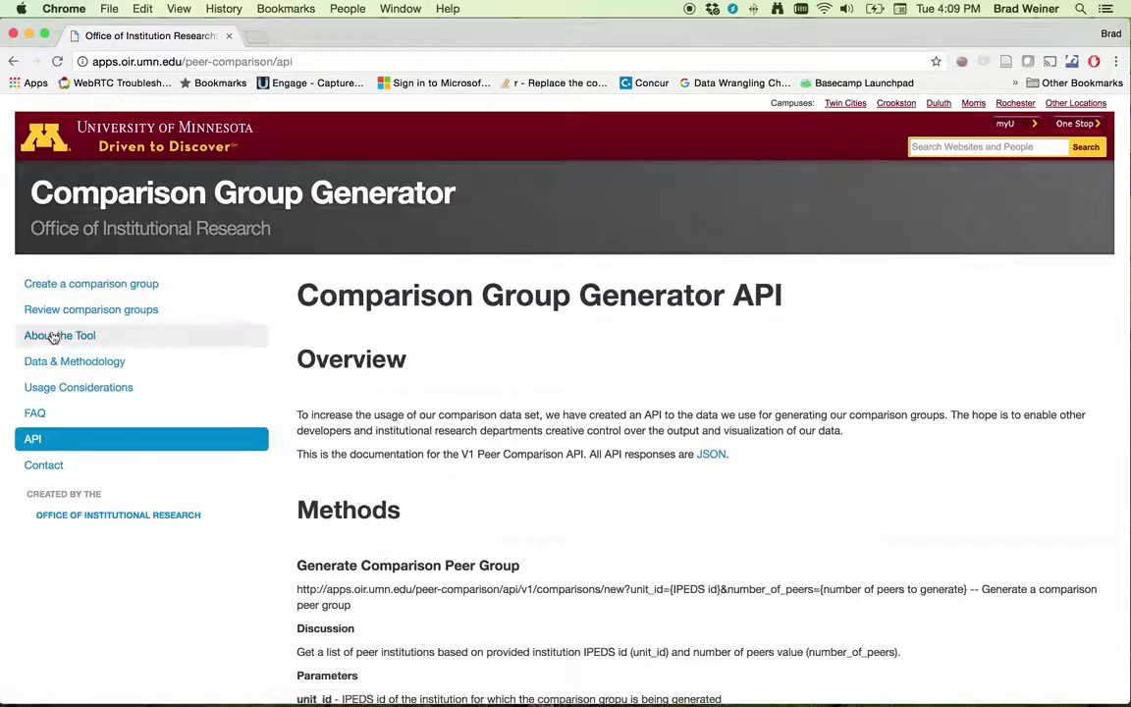
left_click(43, 468)
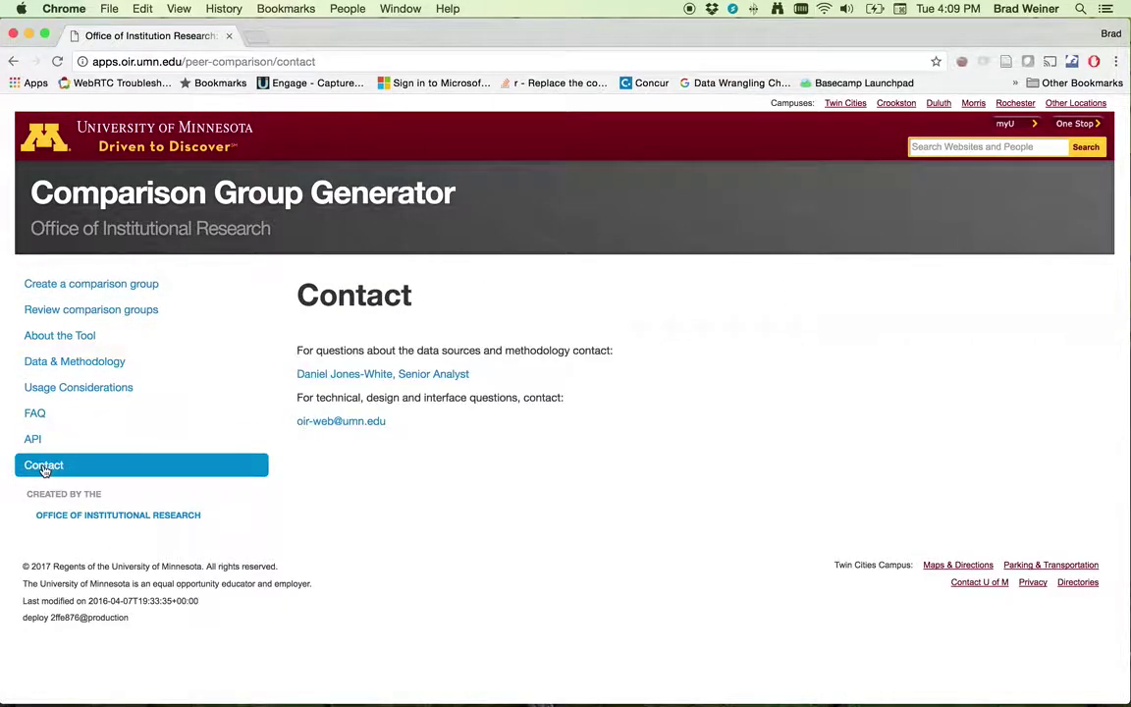